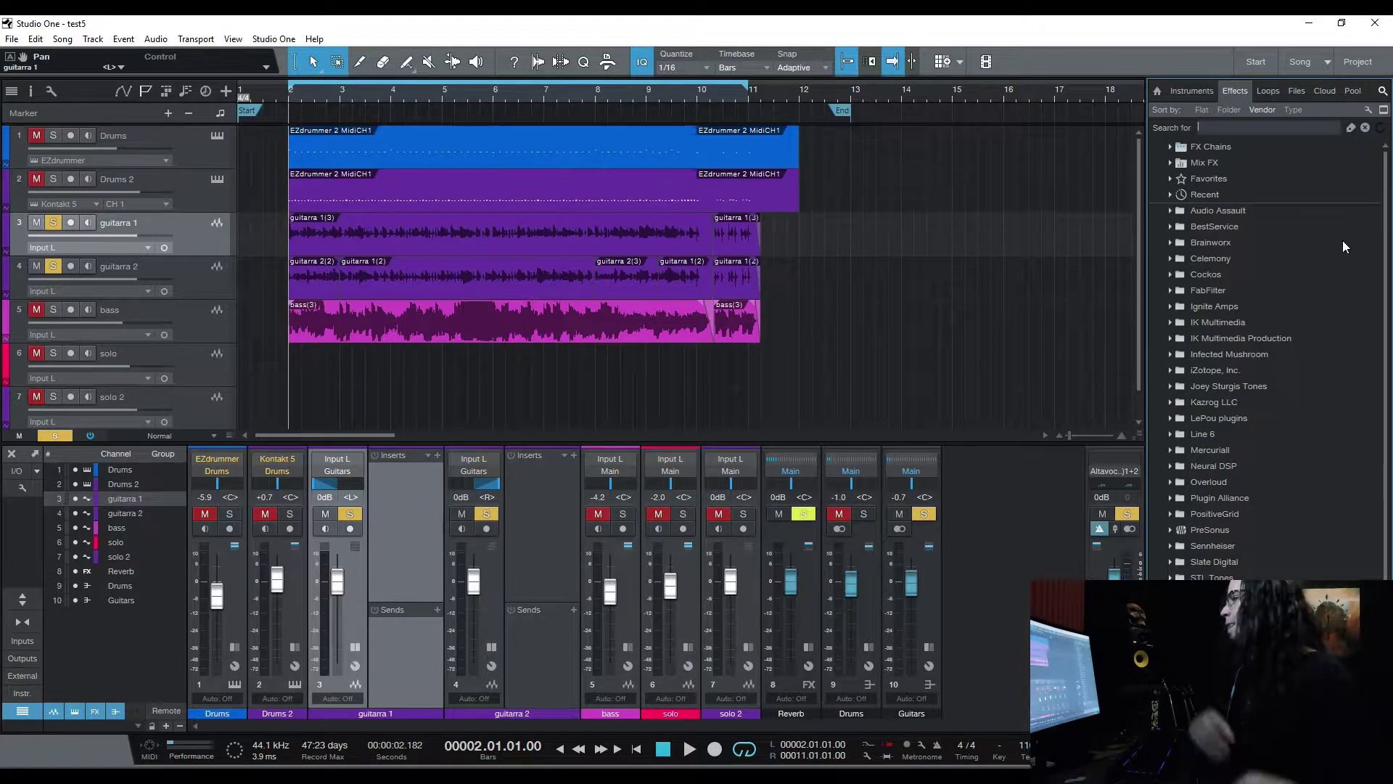
# Play back the two soloed guitar tracks without any effects
pyautogui.click(691, 749)
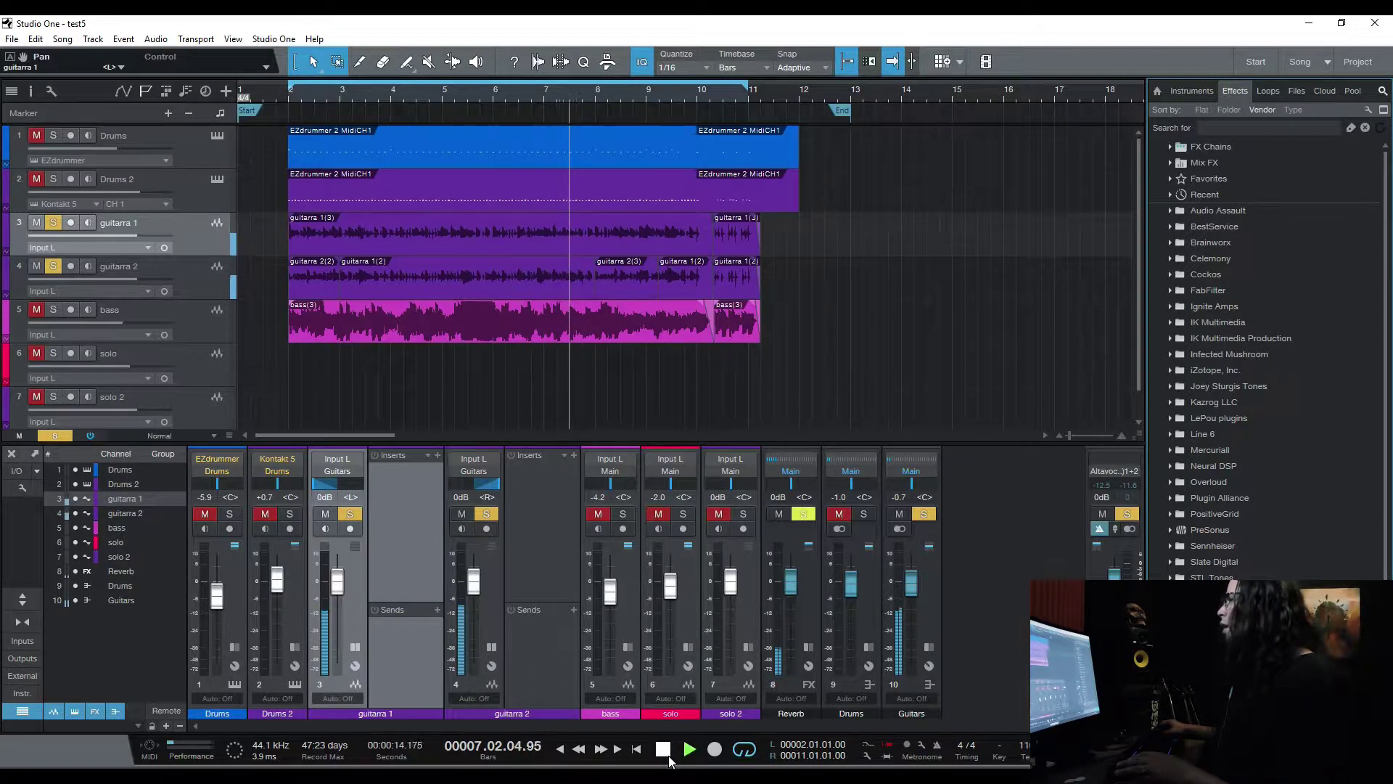
pyautogui.click(664, 750)
# Search the effects for "name" and insert the Fortin Nameless Suite plug-in on the guitarra 1 channel
pyautogui.click(1273, 129)
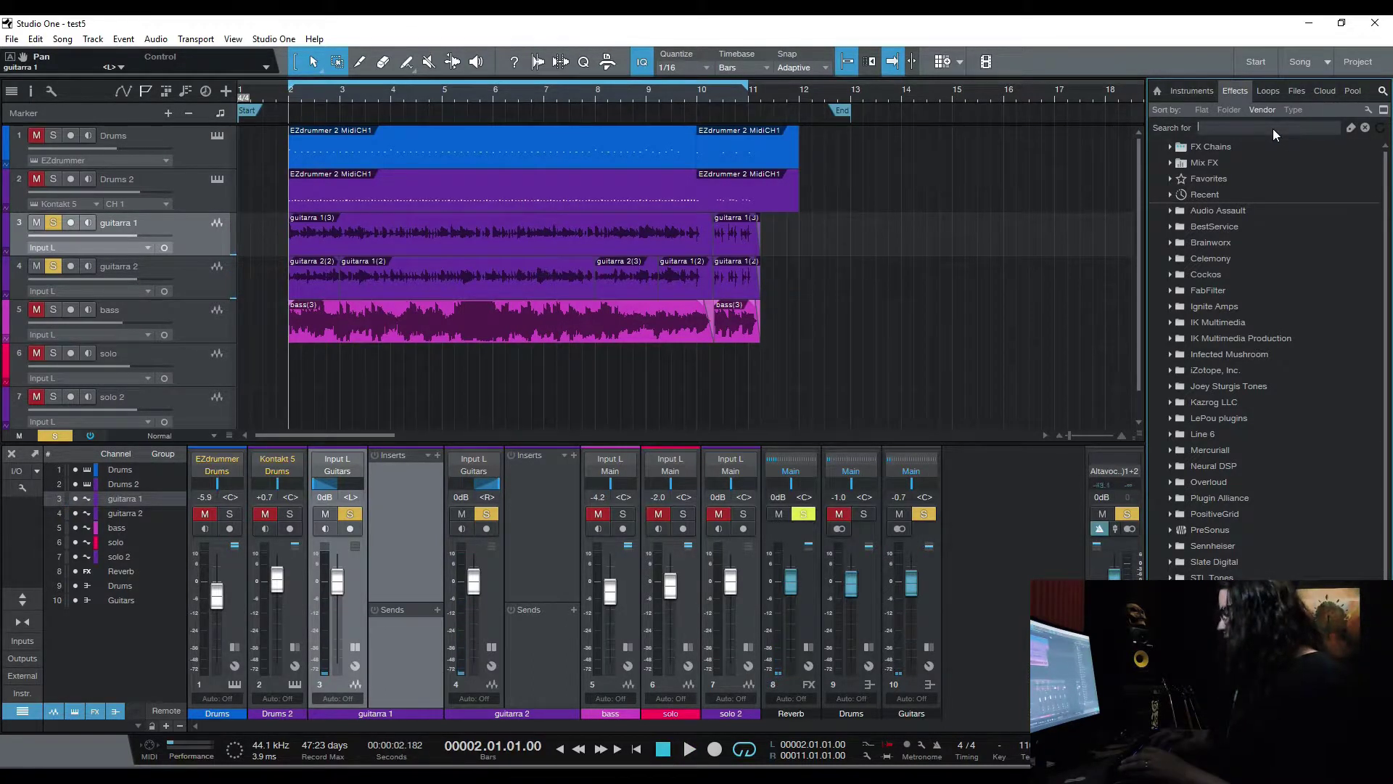
pyautogui.write('name')
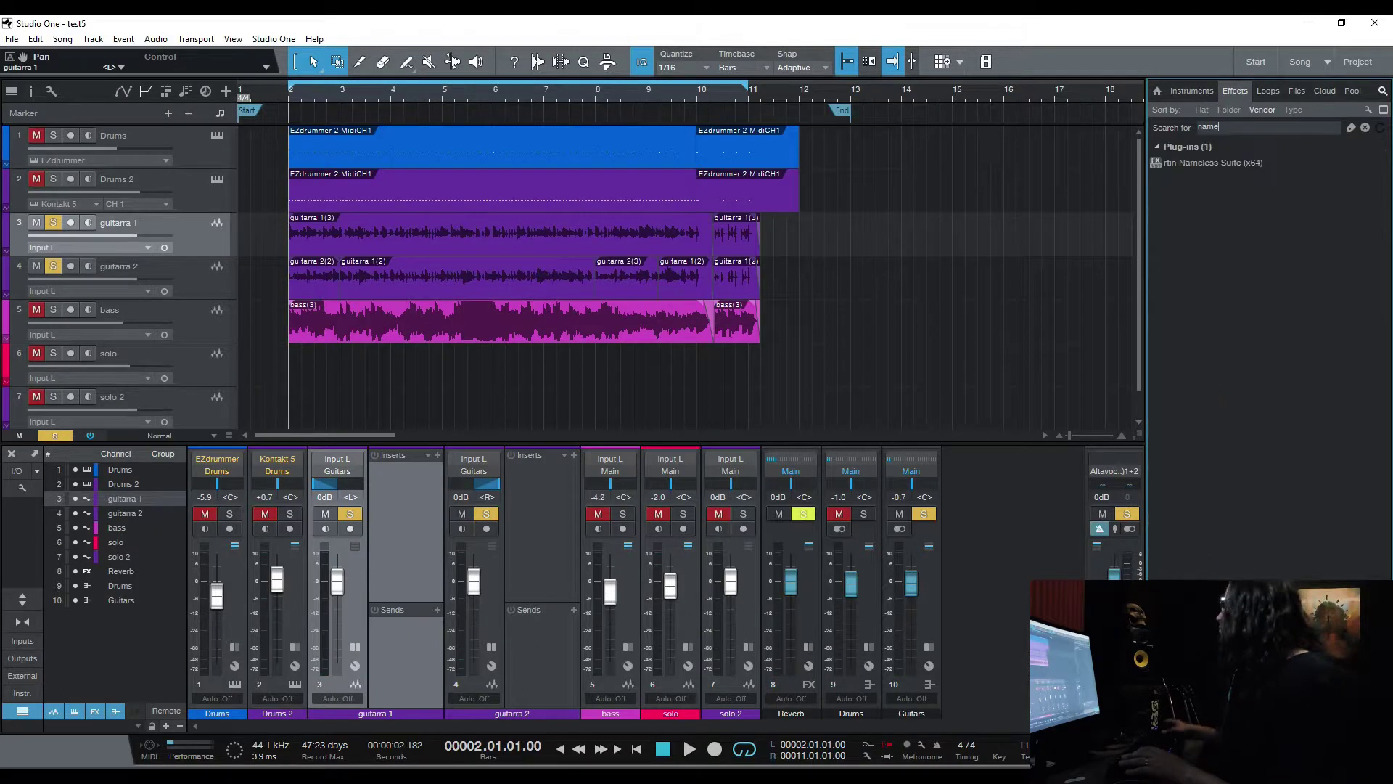
pyautogui.moveTo(1199, 165); pyautogui.dragTo(413, 540)
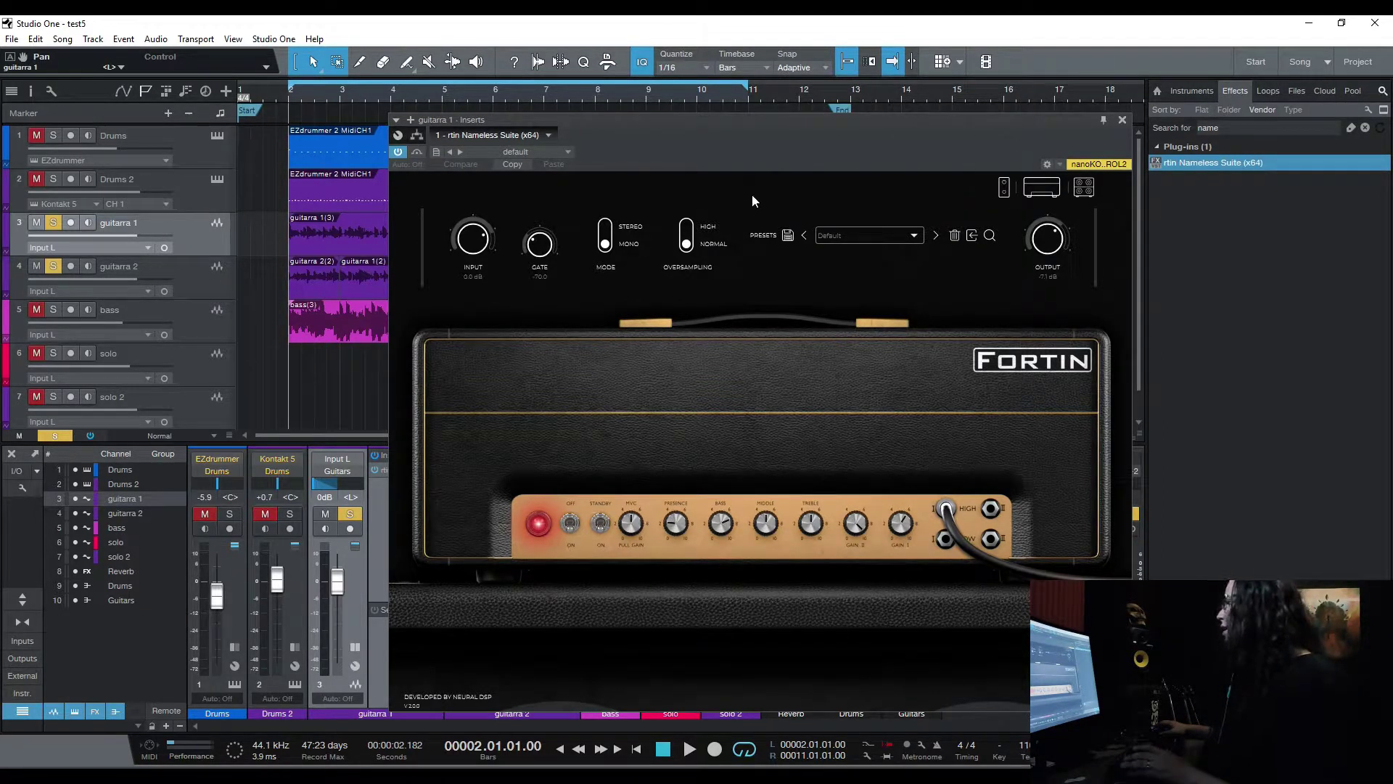
# Take guitarra 2 out of solo and centre the pan of guitarra 1
pyautogui.moveTo(861, 134); pyautogui.dragTo(1186, 136)
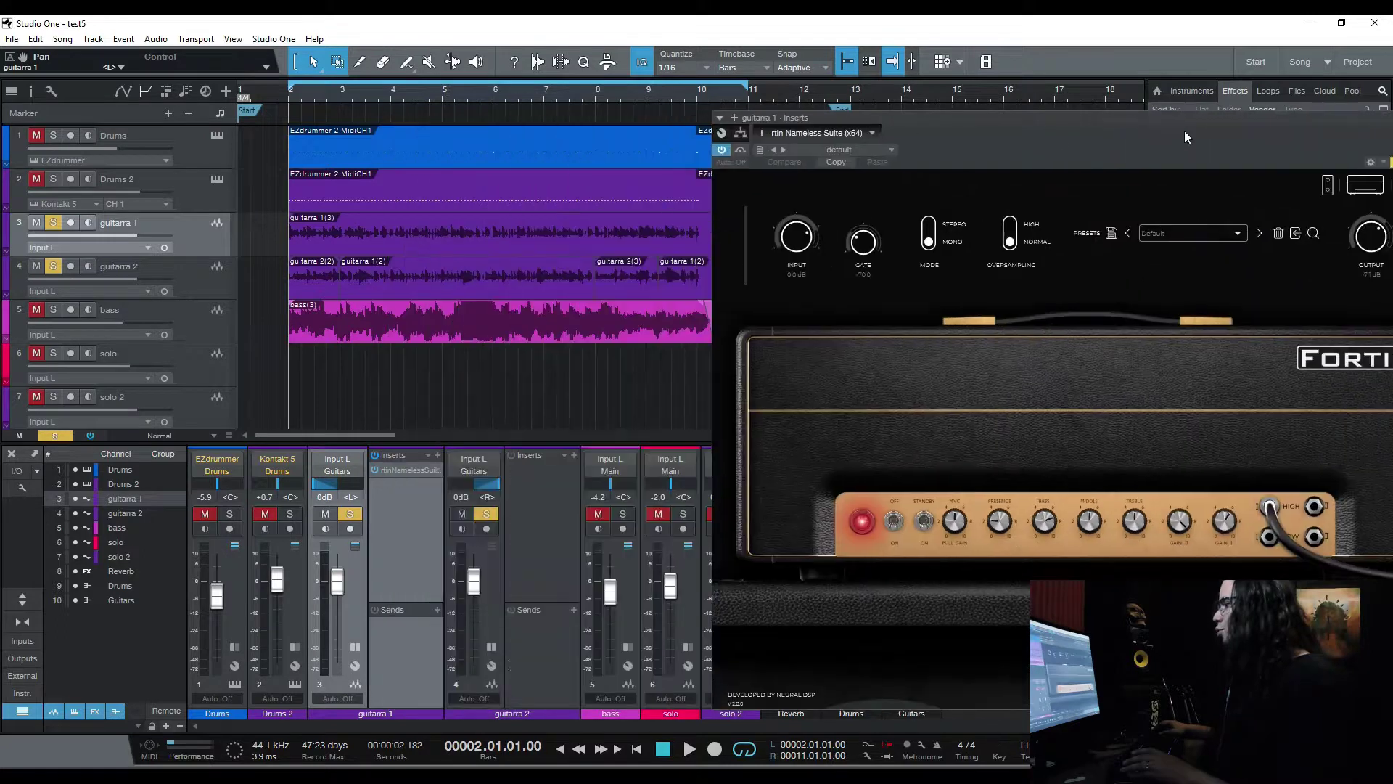
pyautogui.click(490, 513)
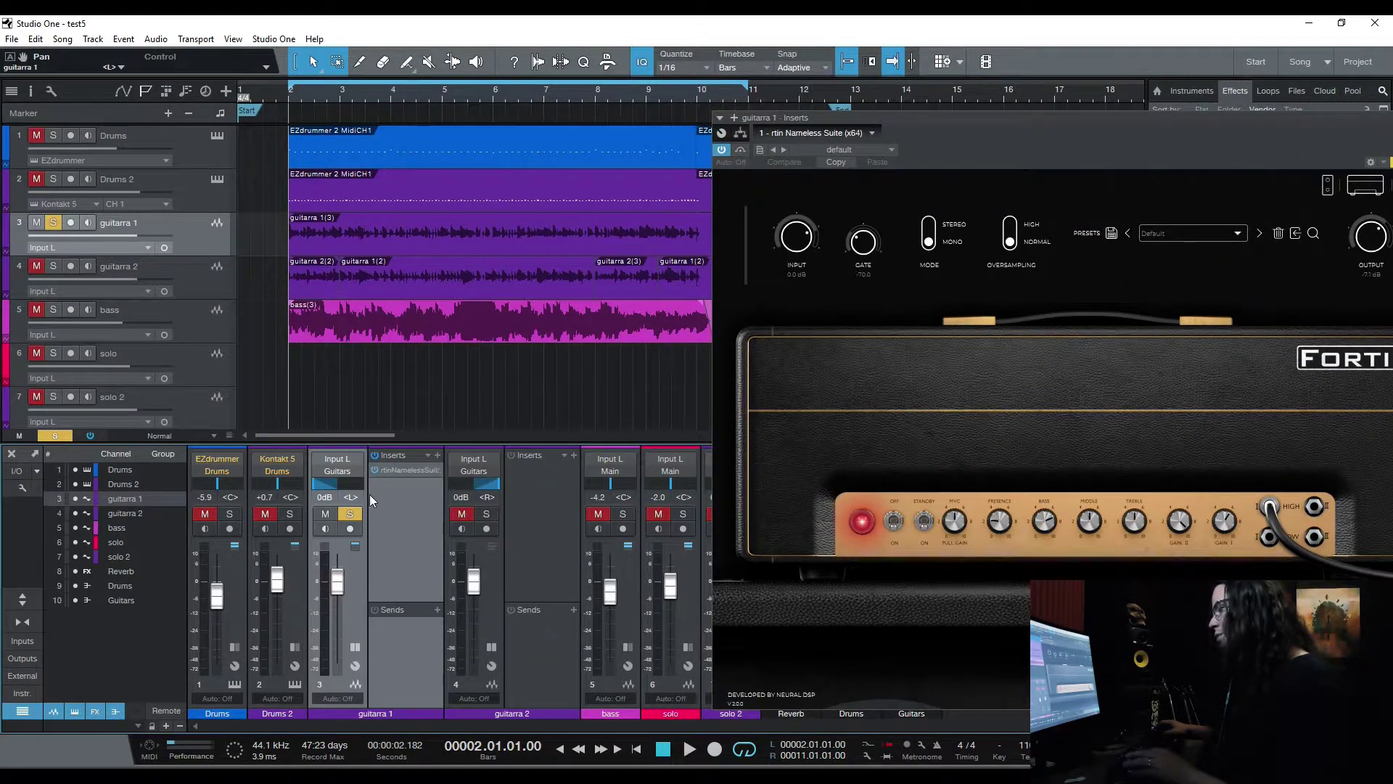
pyautogui.moveTo(350, 496); pyautogui.dragTo(425, 502)
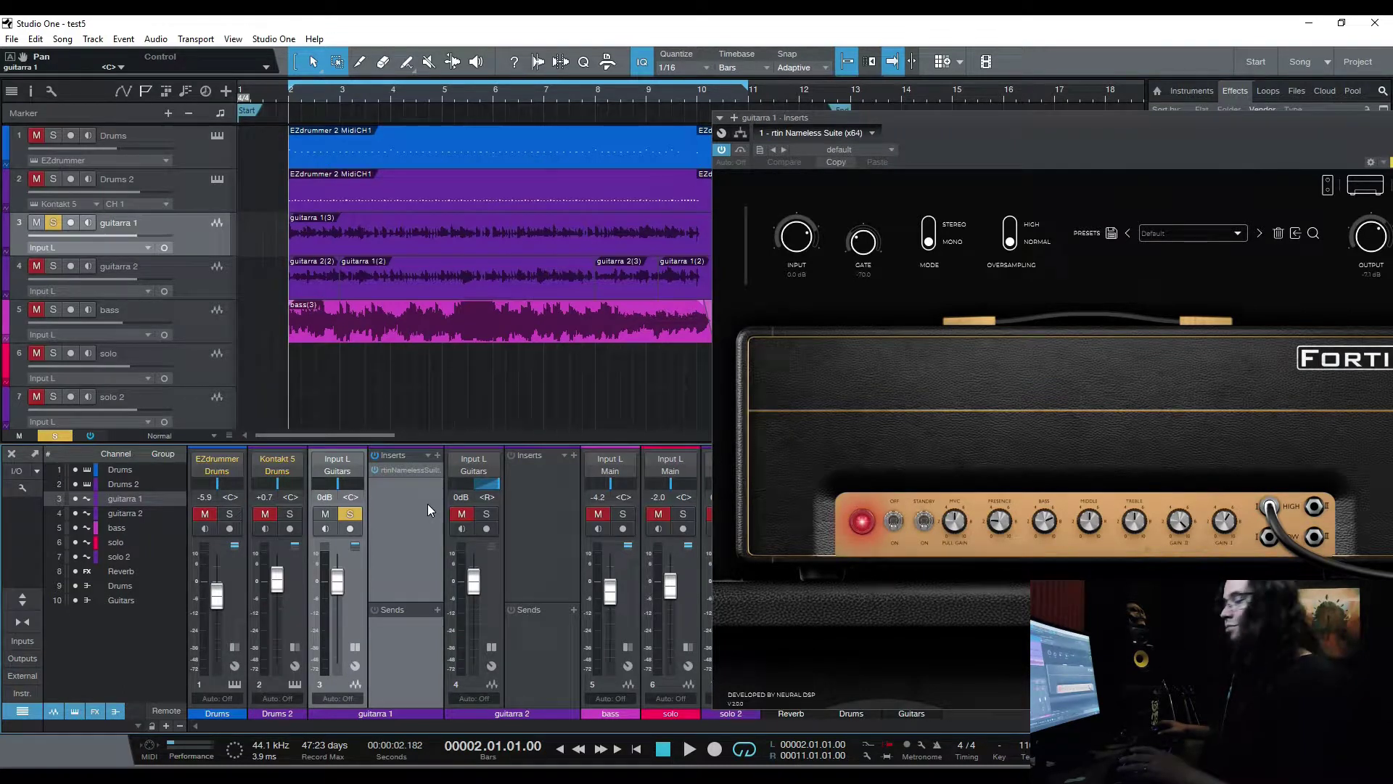
# Play back guitarra 1 through the amp plug-in's default sound
pyautogui.click(687, 755)
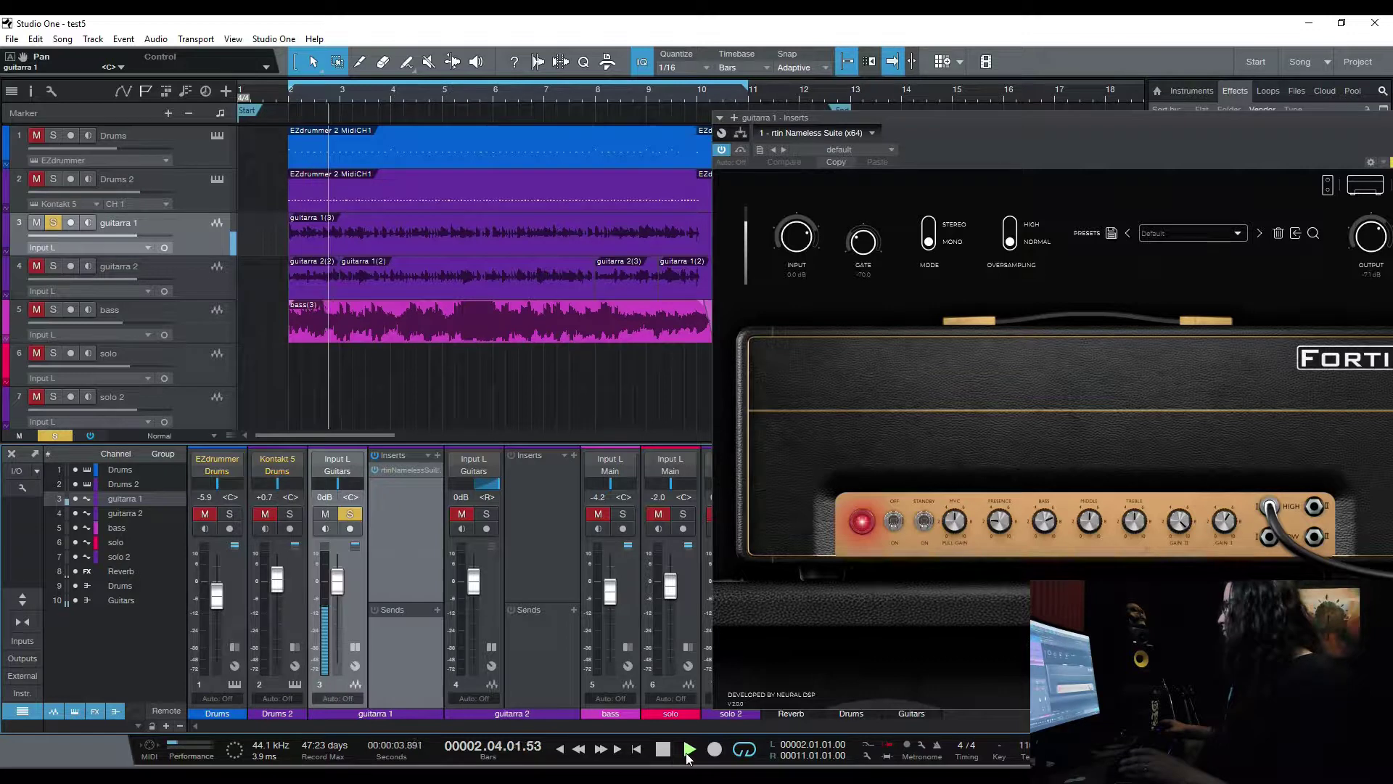
pyautogui.moveTo(1059, 146); pyautogui.dragTo(847, 134)
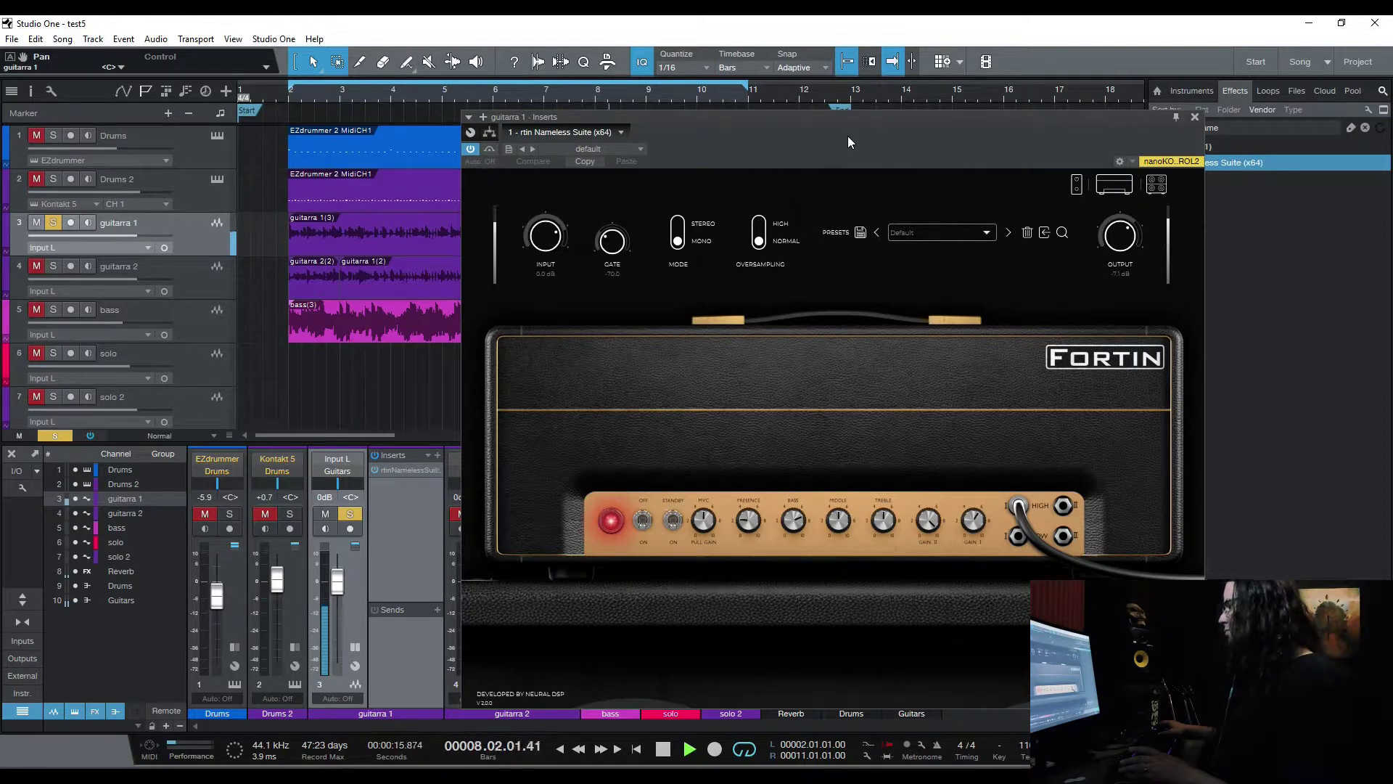
pyautogui.moveTo(841, 141); pyautogui.dragTo(498, 151)
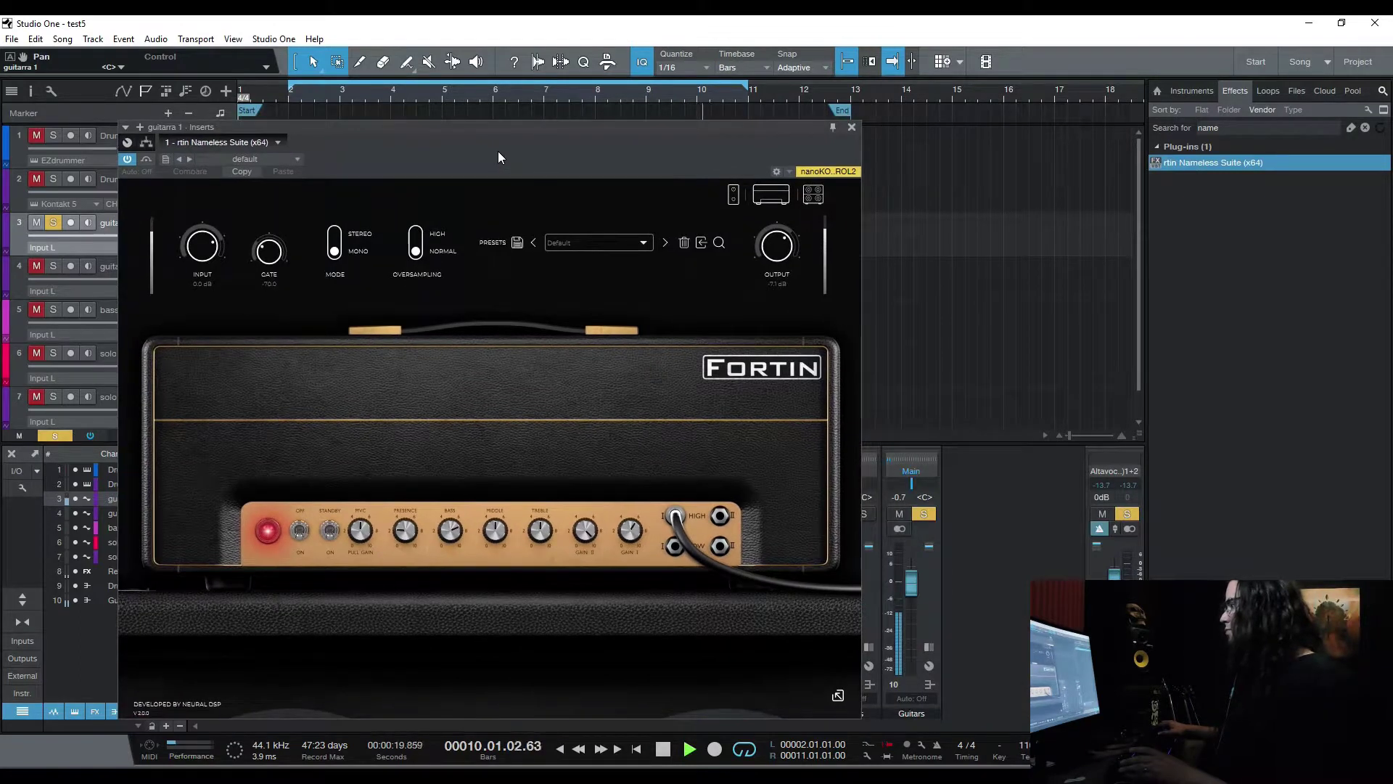
pyautogui.click(662, 749)
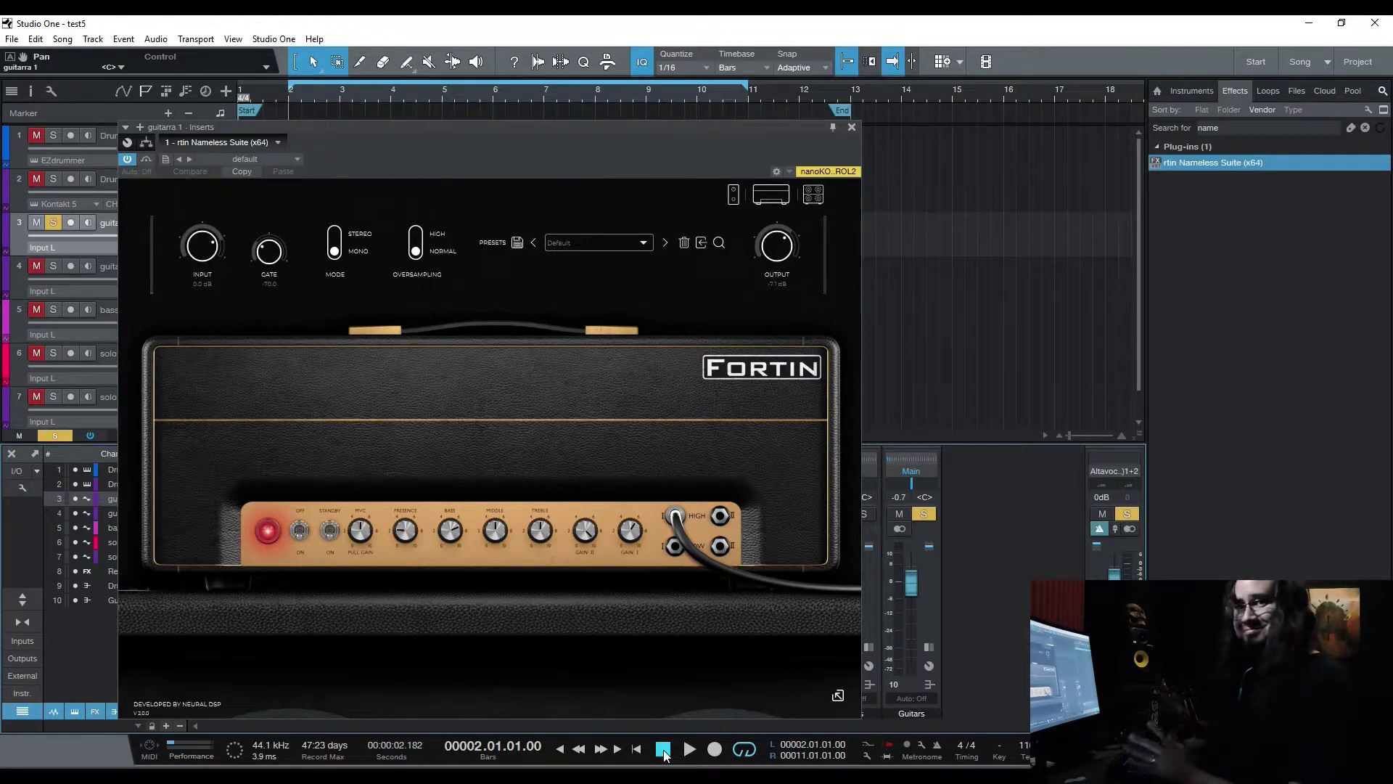
# Set the plug-in's oversampling to High and switch off the second cabinet microphone
pyautogui.click(416, 252)
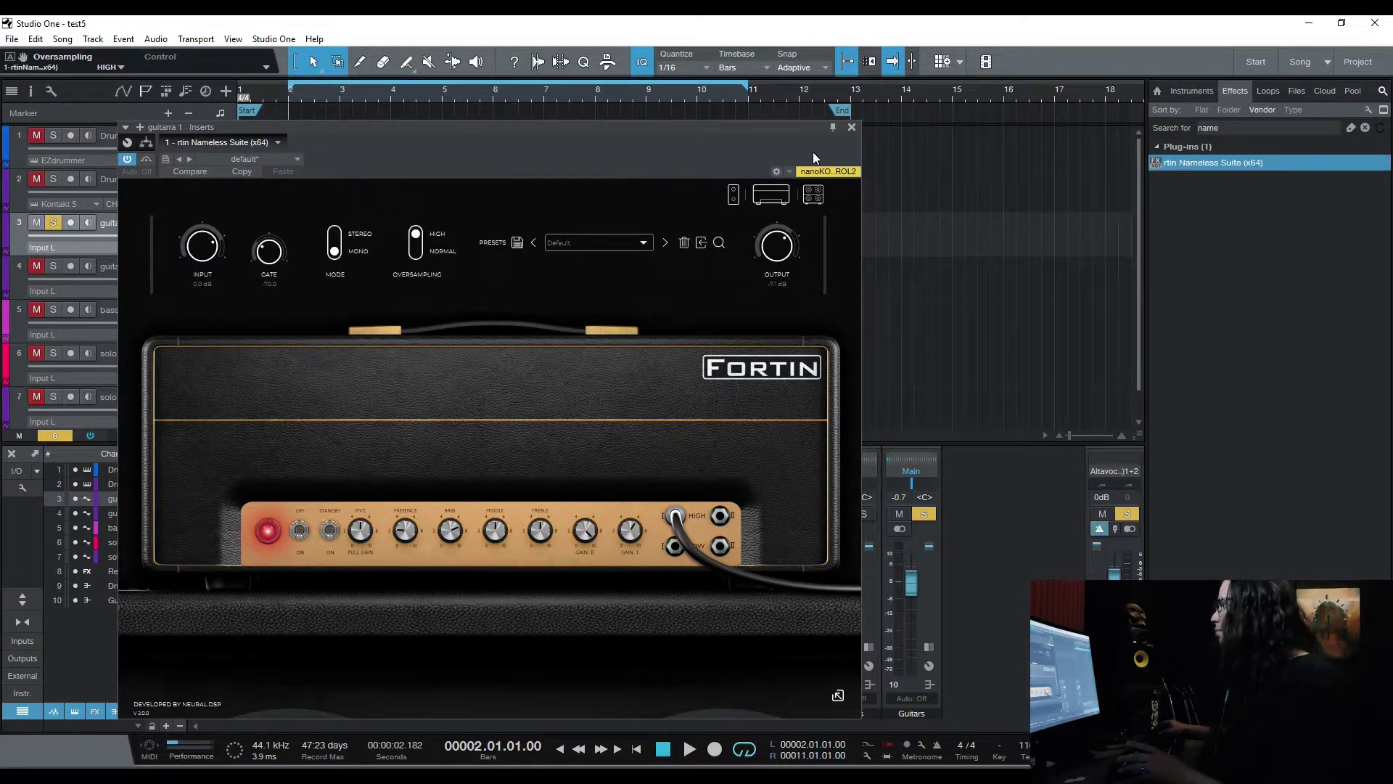
pyautogui.click(811, 199)
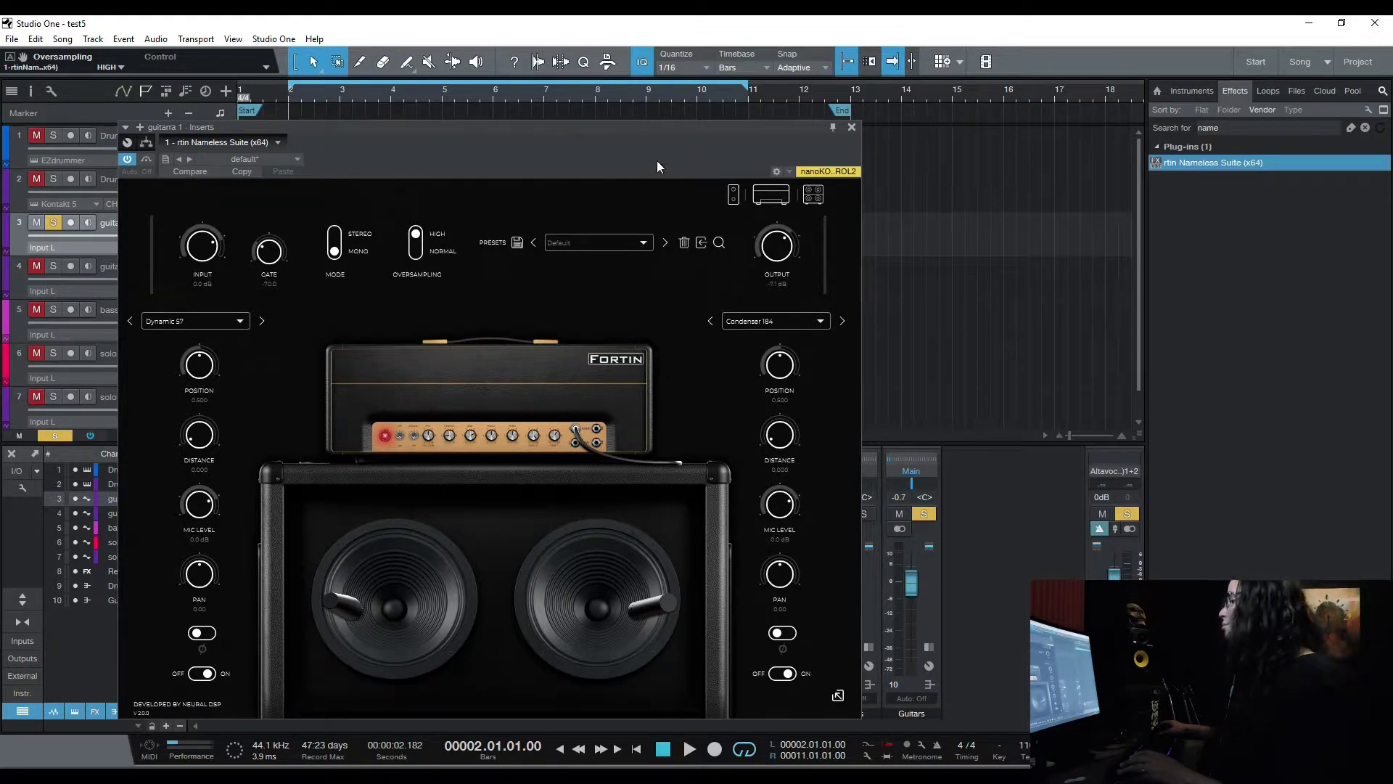
pyautogui.moveTo(655, 159); pyautogui.dragTo(797, 129)
pyautogui.click(933, 646)
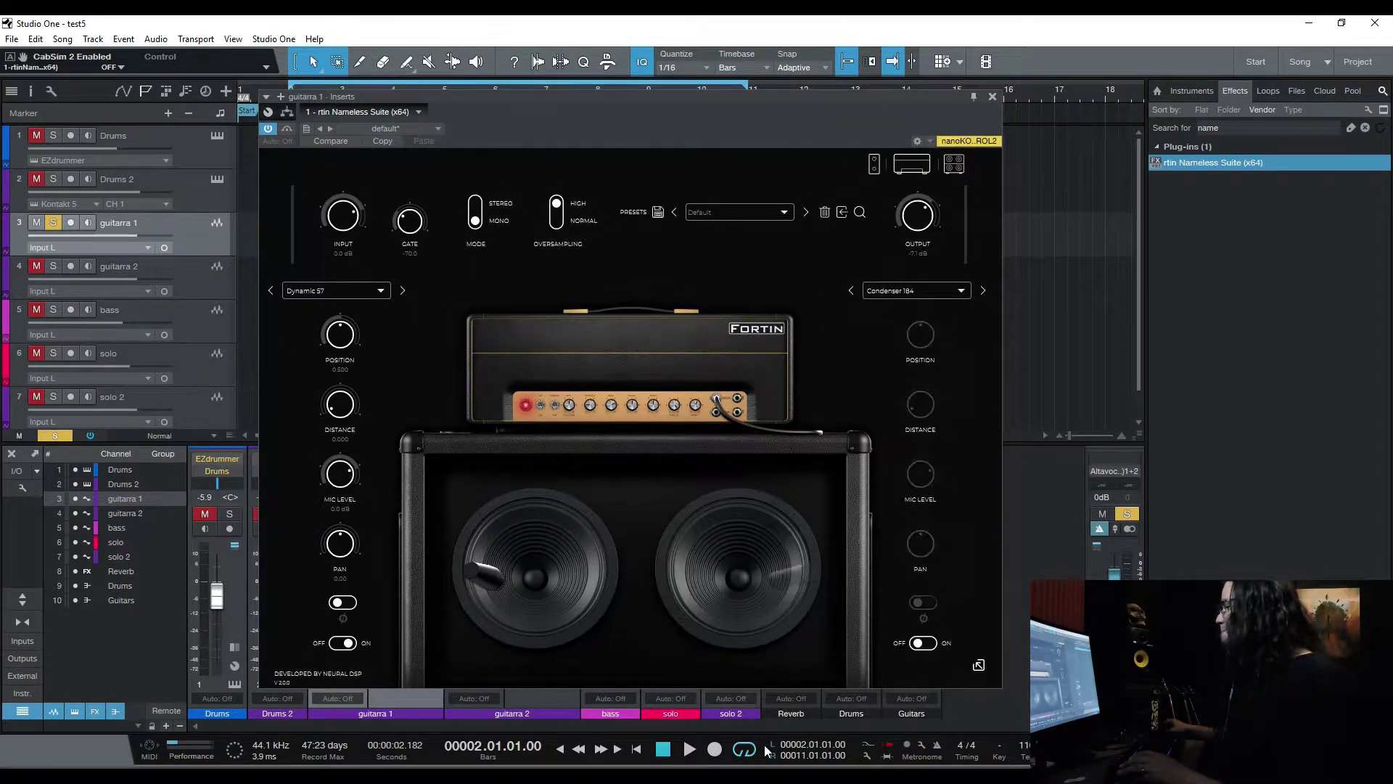
# During playback, audition Dynamic 906, Dynamic 421, Condenser 184, Ribbon 160 and Ribbon 121 as the first cabinet microphone
pyautogui.press('space')
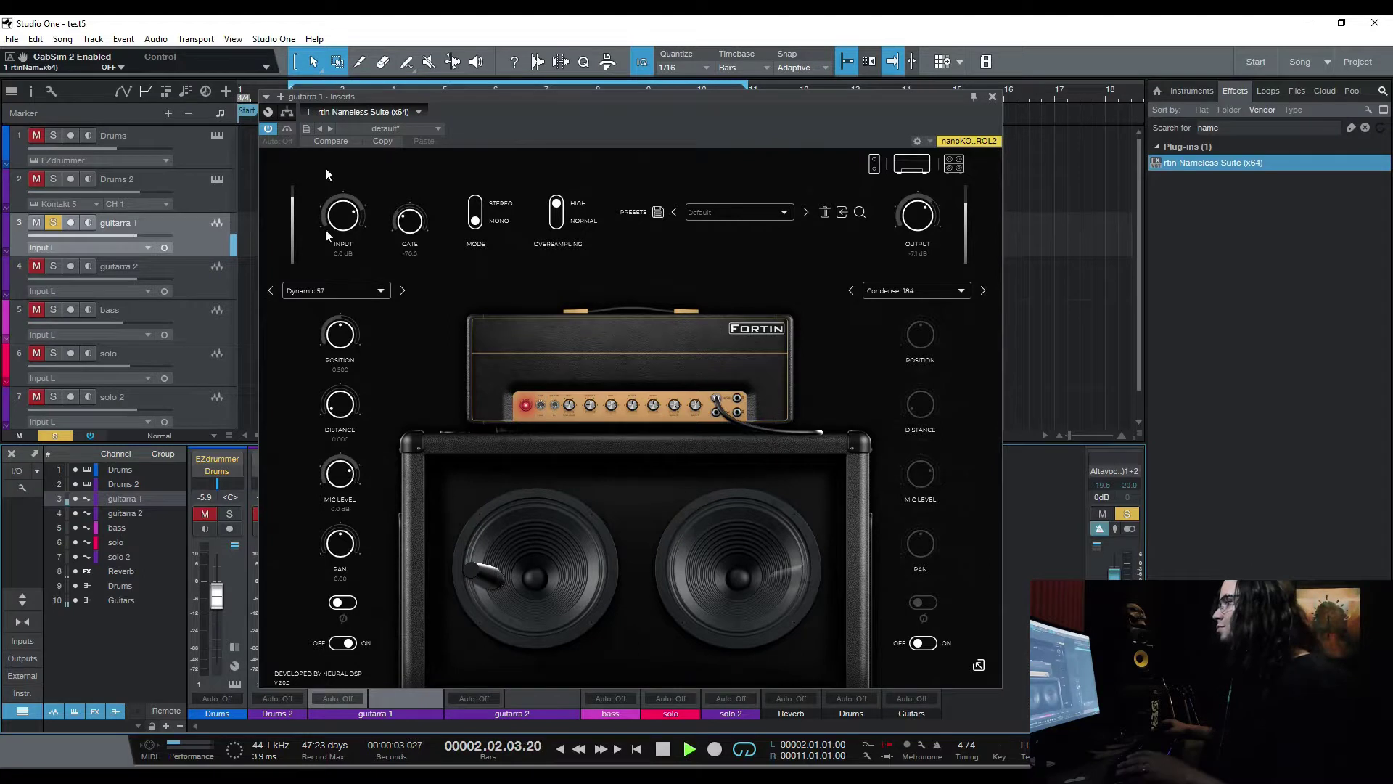
pyautogui.click(332, 289)
pyautogui.click(333, 344)
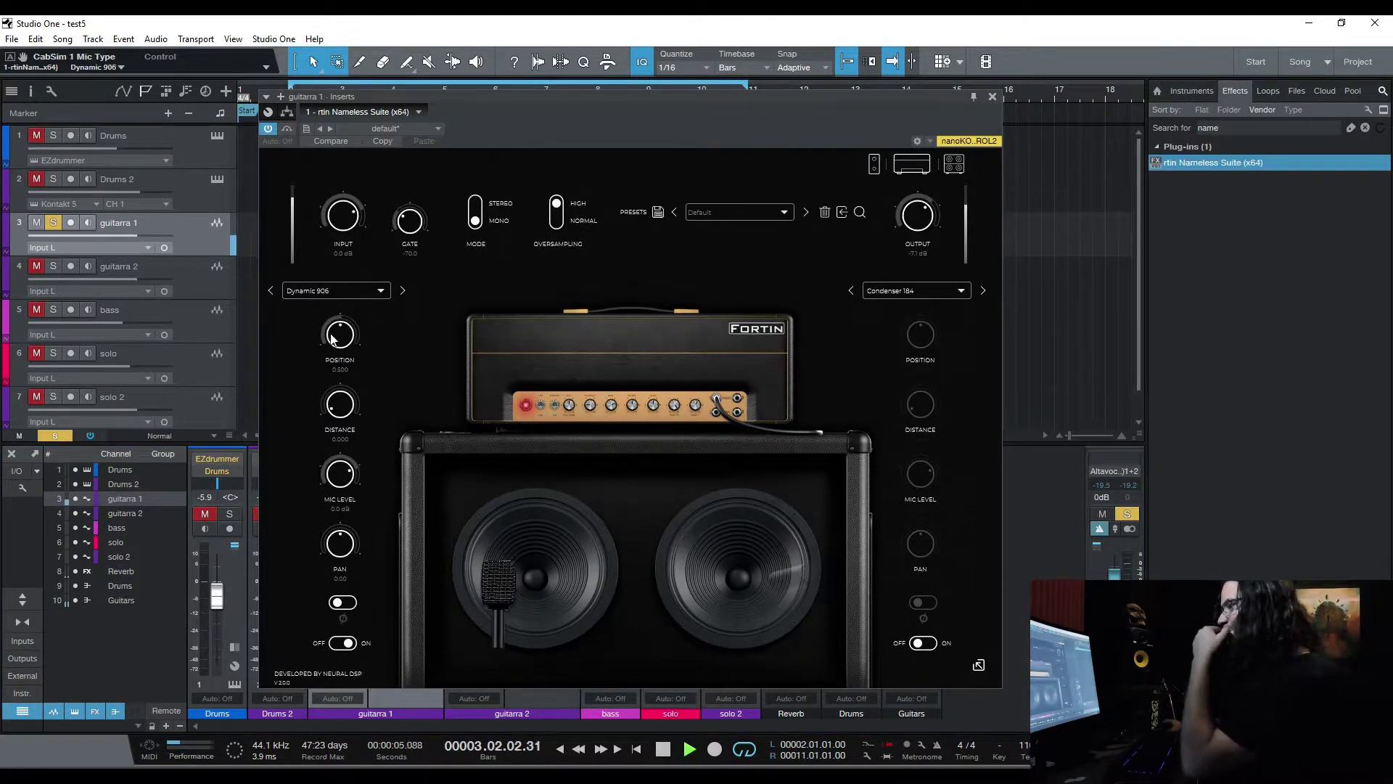
pyautogui.click(334, 293)
pyautogui.click(337, 367)
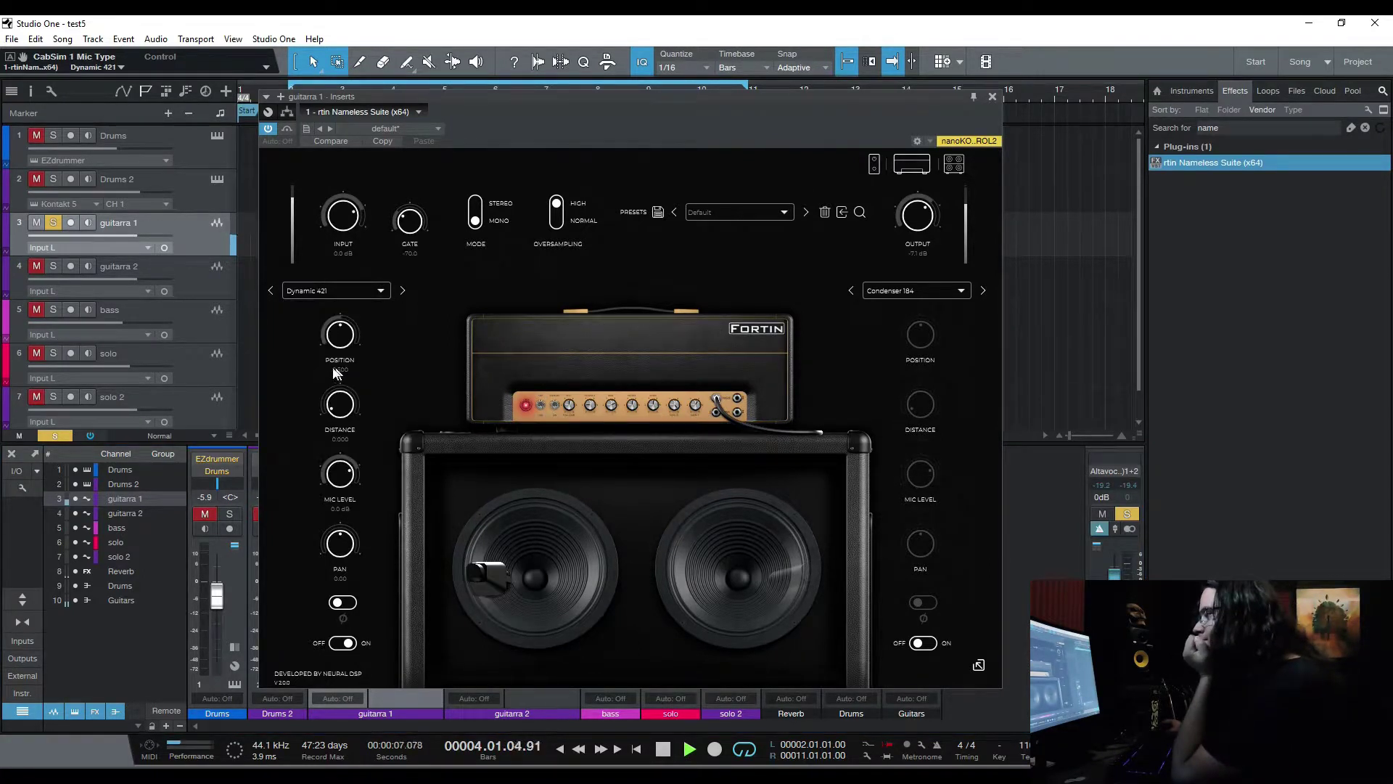
pyautogui.click(335, 293)
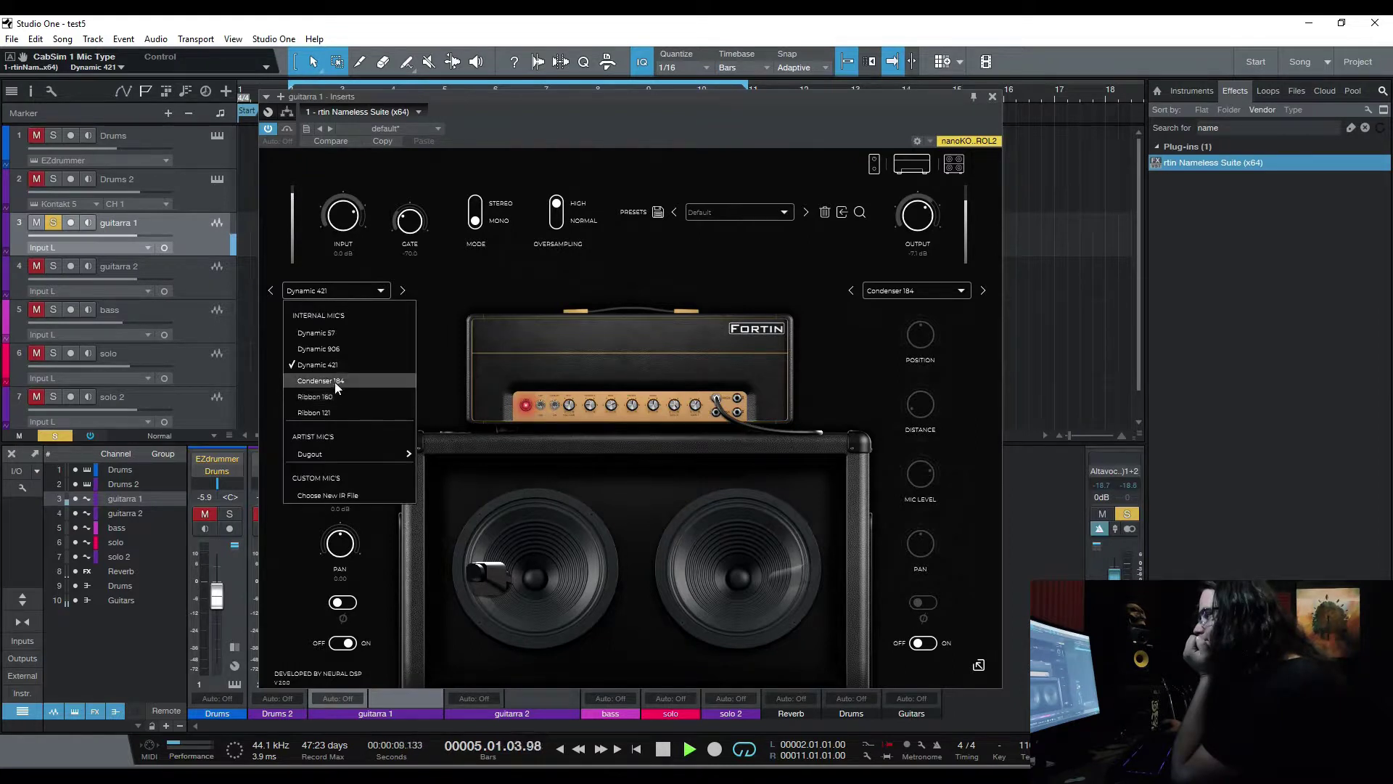
pyautogui.click(334, 382)
pyautogui.click(332, 288)
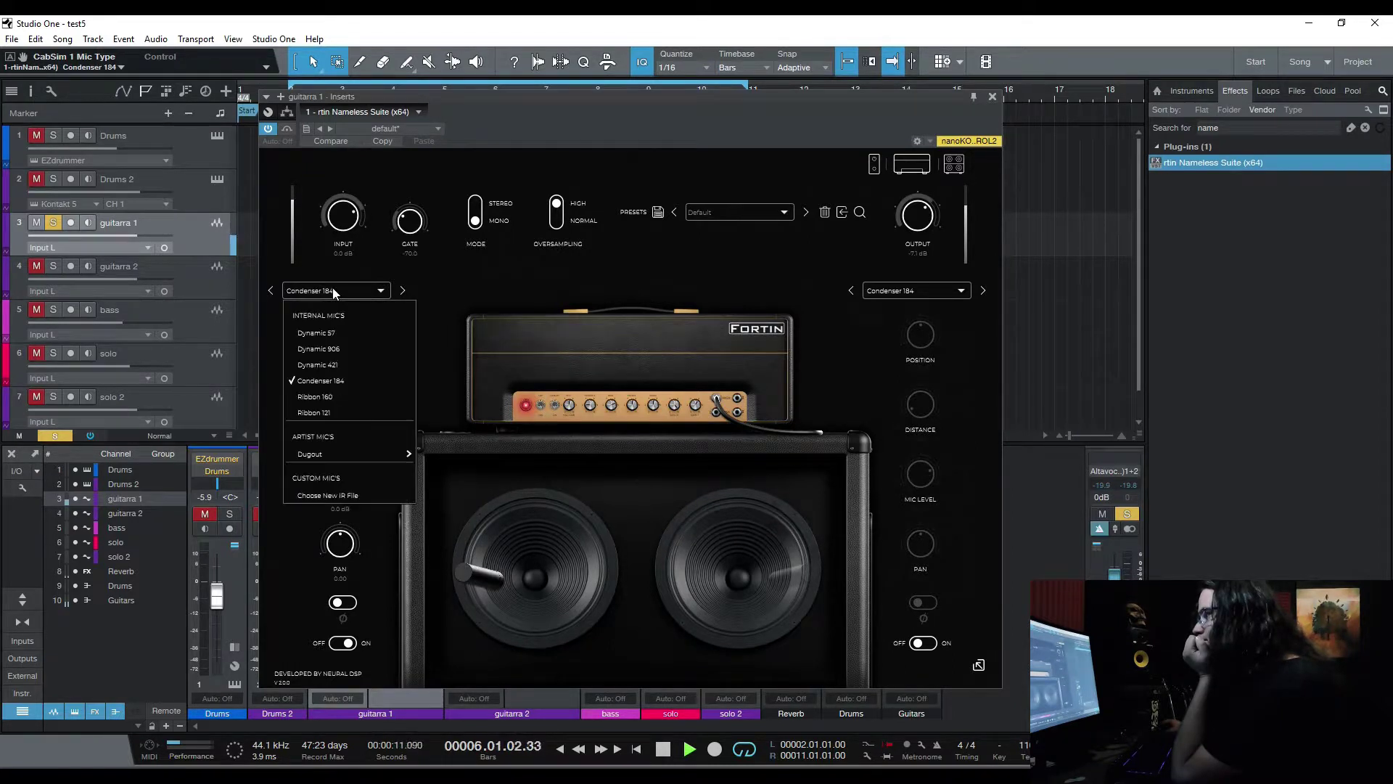
pyautogui.click(335, 397)
pyautogui.click(331, 292)
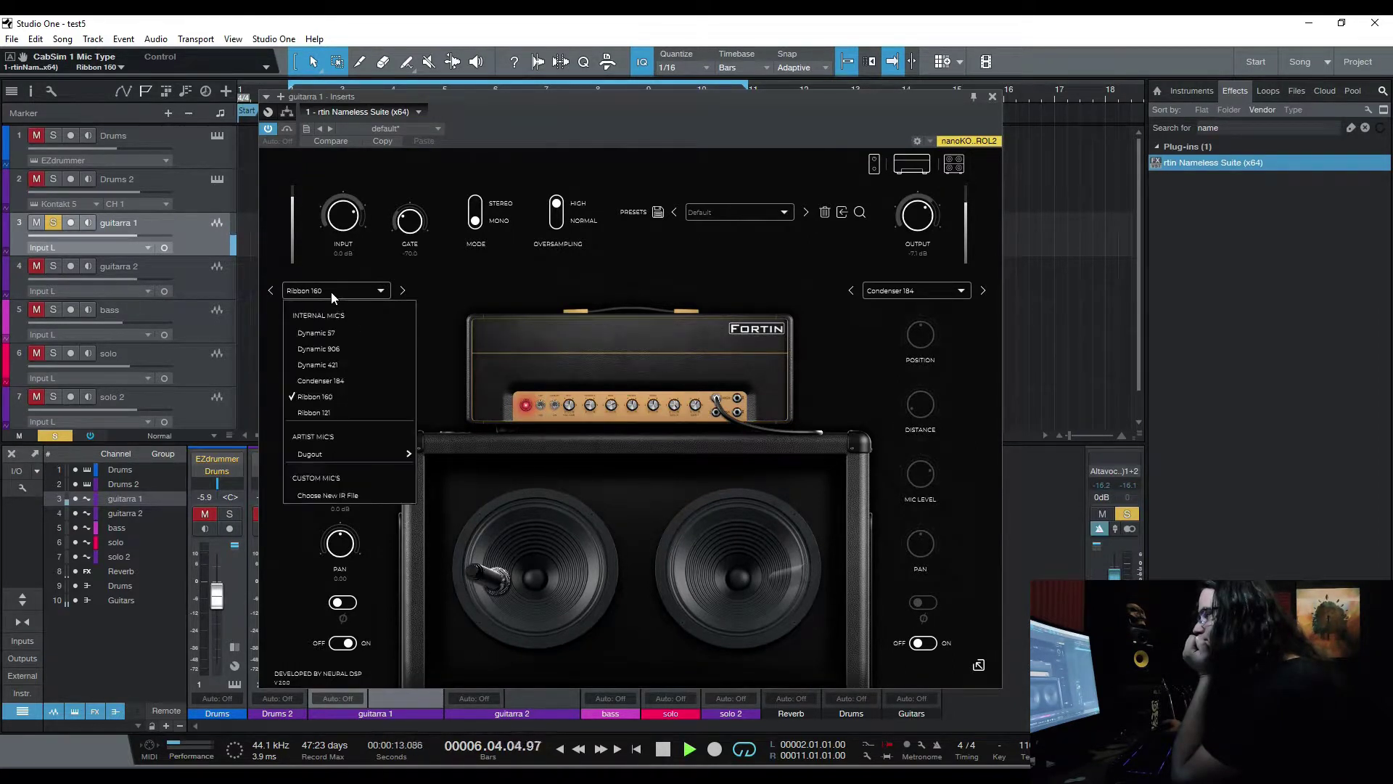
pyautogui.click(336, 412)
# Choose Dynamic 906 as the first cabinet microphone and stop playback
pyautogui.click(331, 292)
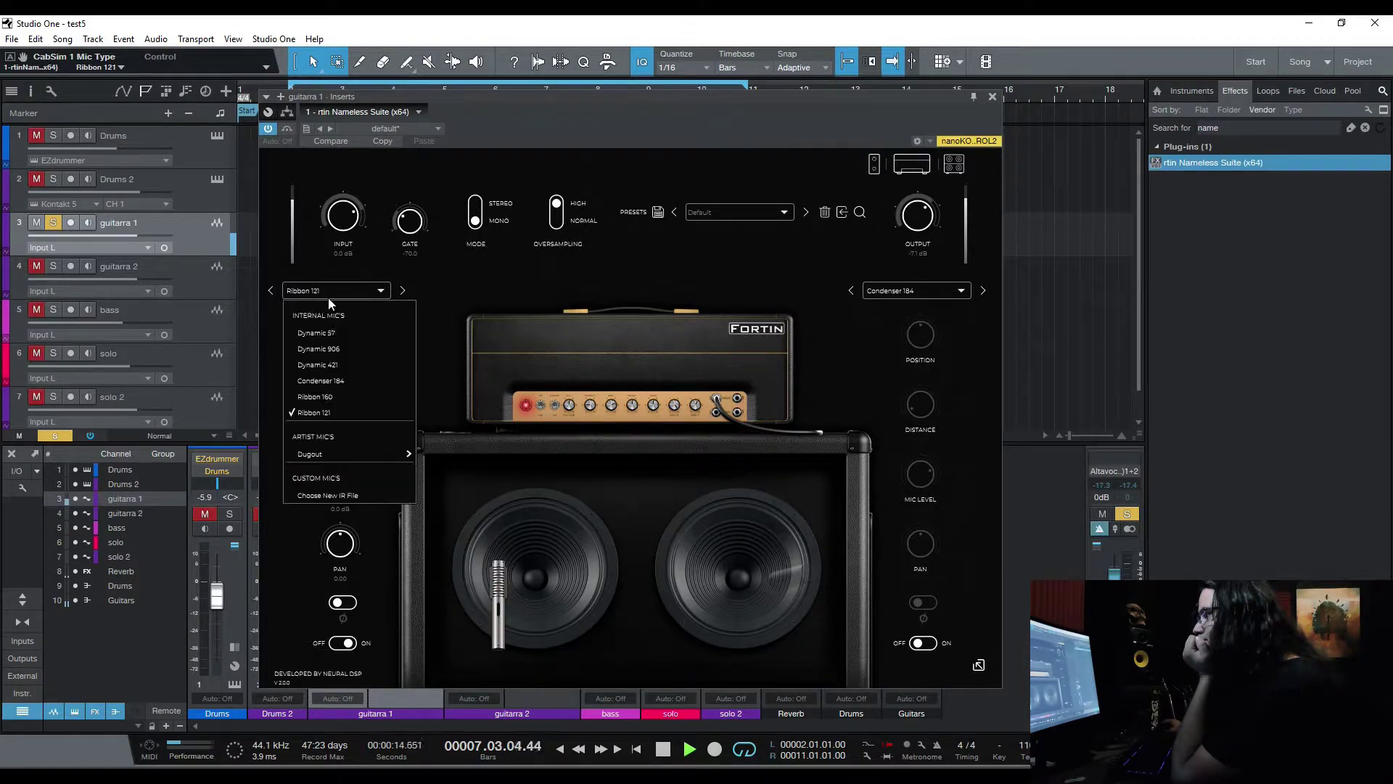
pyautogui.click(333, 348)
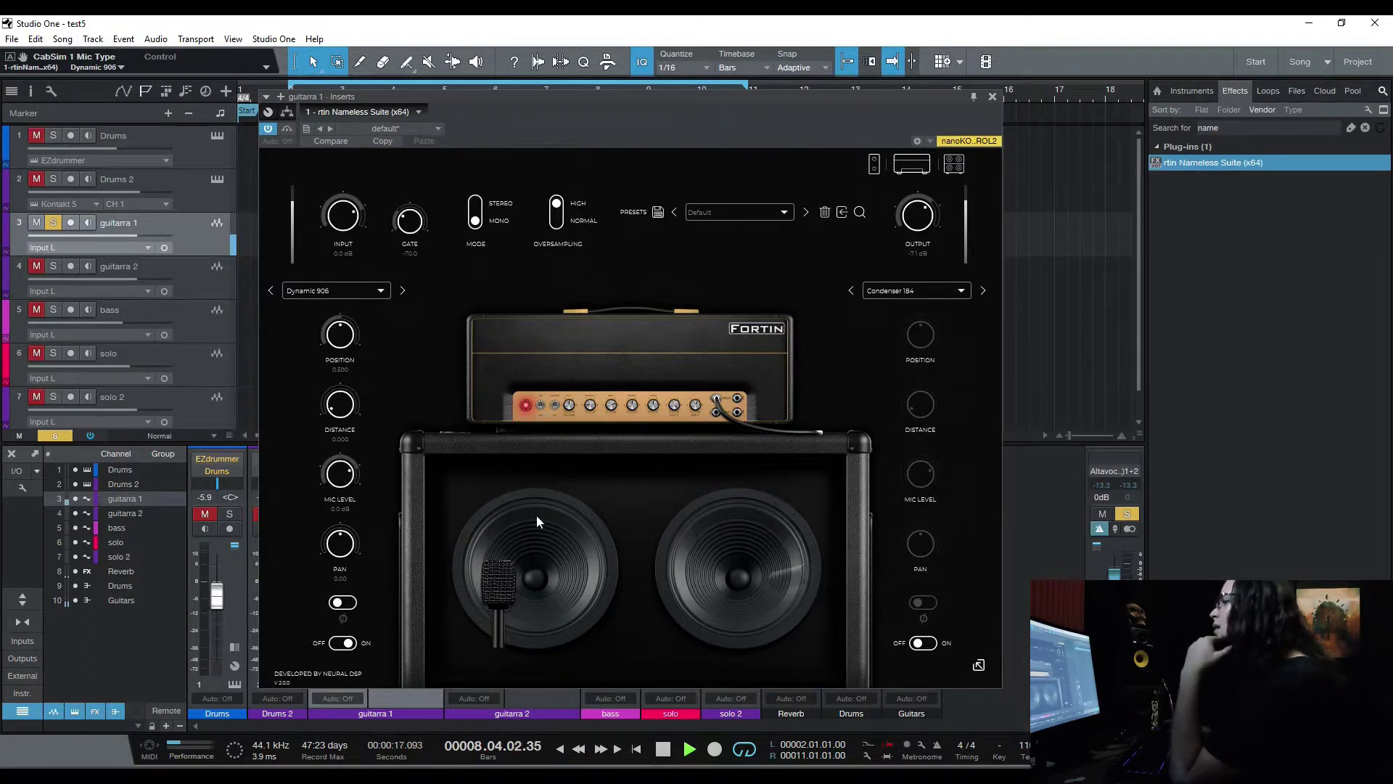
pyautogui.click(663, 749)
pyautogui.click(663, 752)
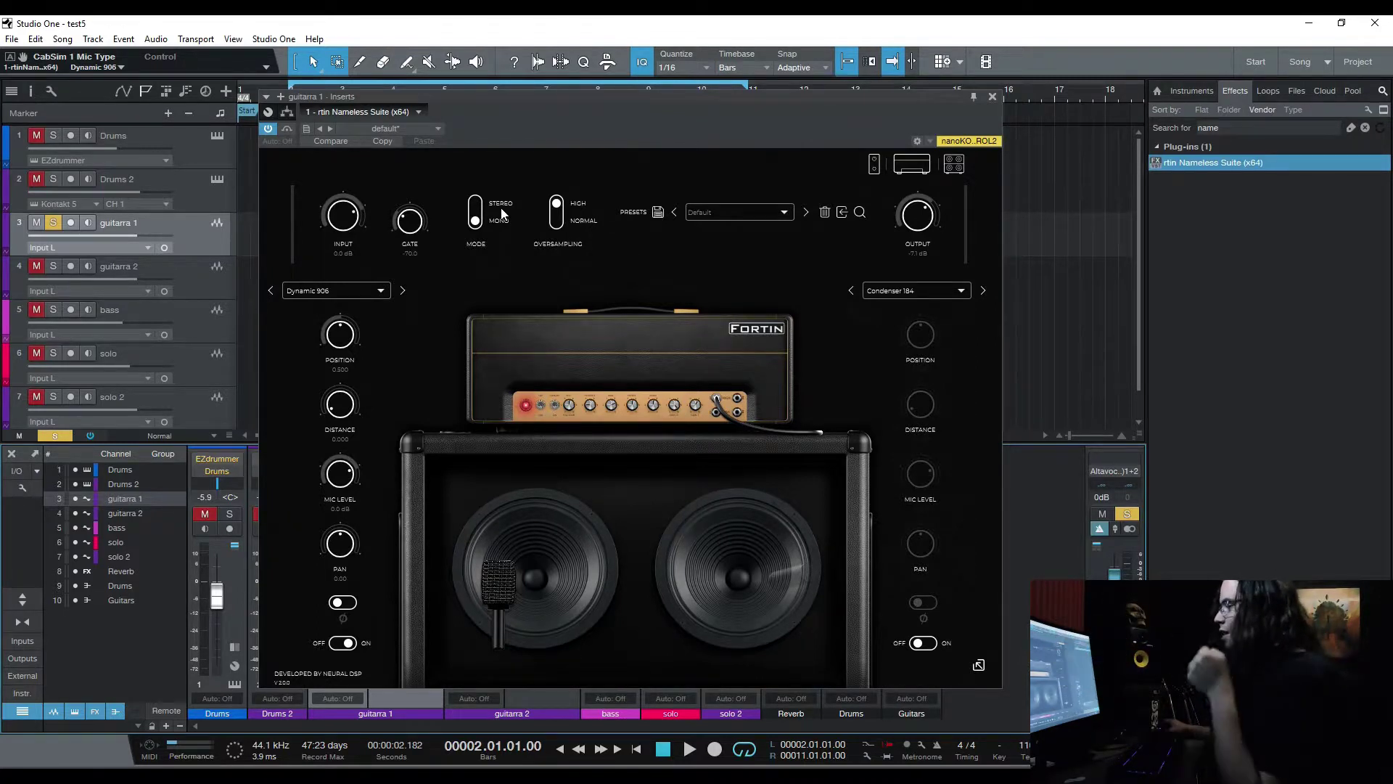
# While guitarra 1 plays, move the first microphone to the centre of its speaker, at position 0.00
pyautogui.click(687, 758)
pyautogui.moveTo(505, 598); pyautogui.dragTo(551, 551)
pyautogui.click(662, 749)
# Switch off the first cabinet microphone and switch on the second to hear it alone during playback
pyautogui.click(343, 643)
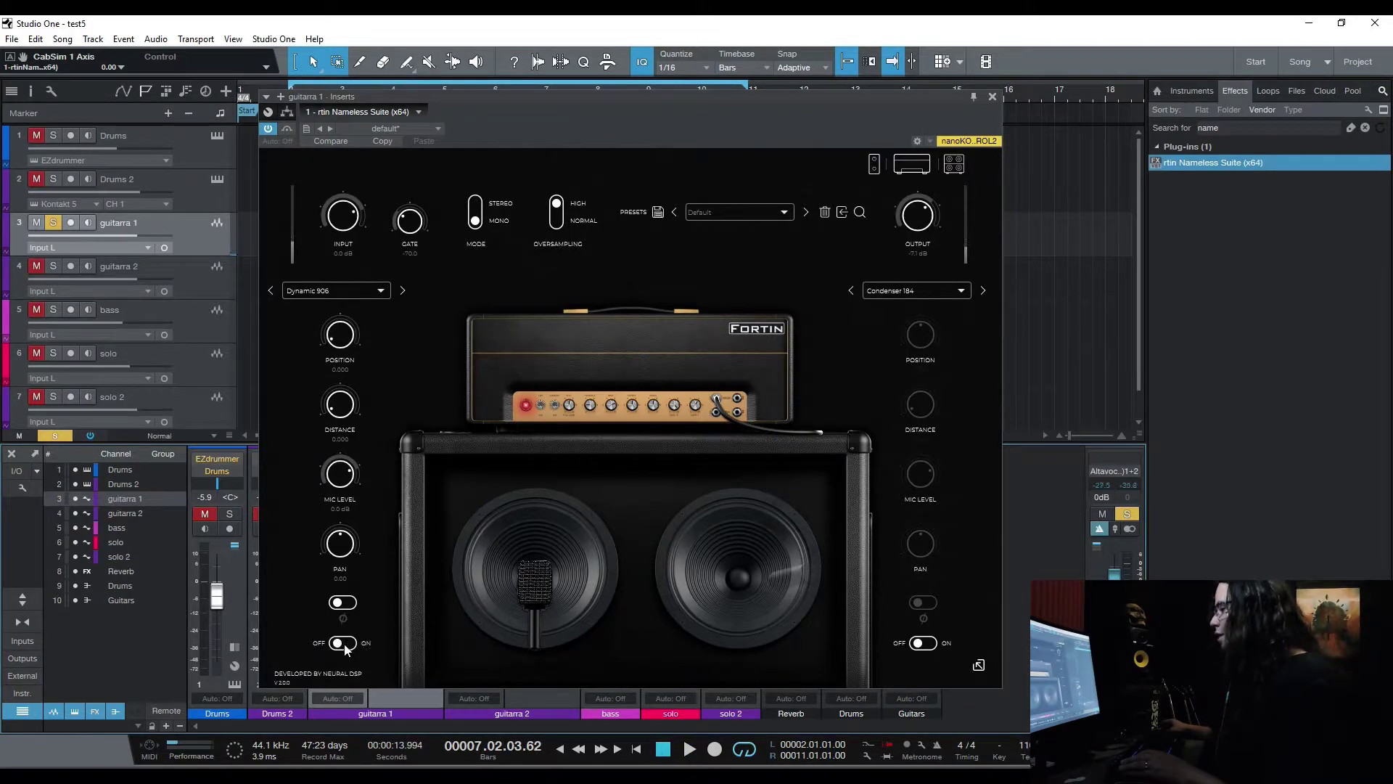
pyautogui.click(922, 643)
pyautogui.press('space')
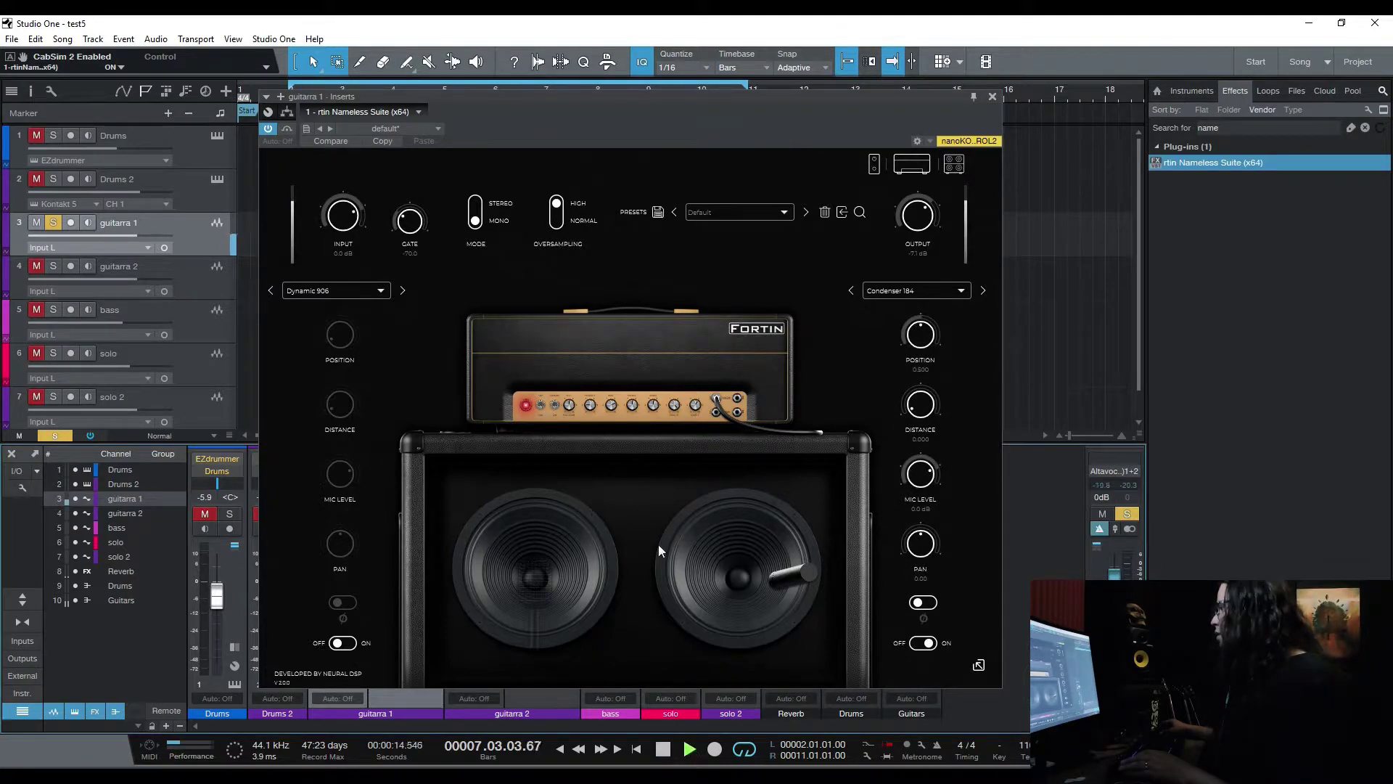
# Try Dynamic 421 as the second microphone, settle on Ribbon 160, and set its position to 0.68
pyautogui.click(902, 293)
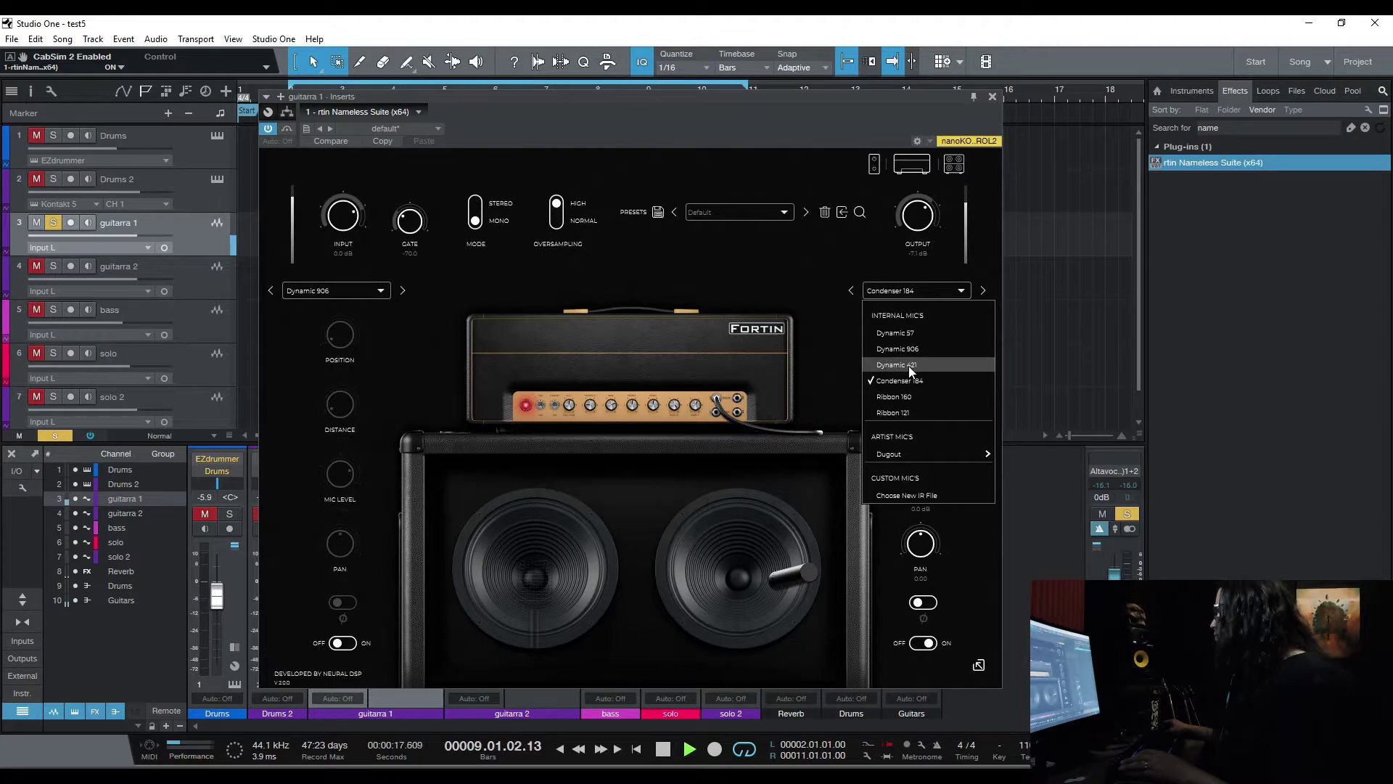
pyautogui.click(907, 364)
pyautogui.click(891, 294)
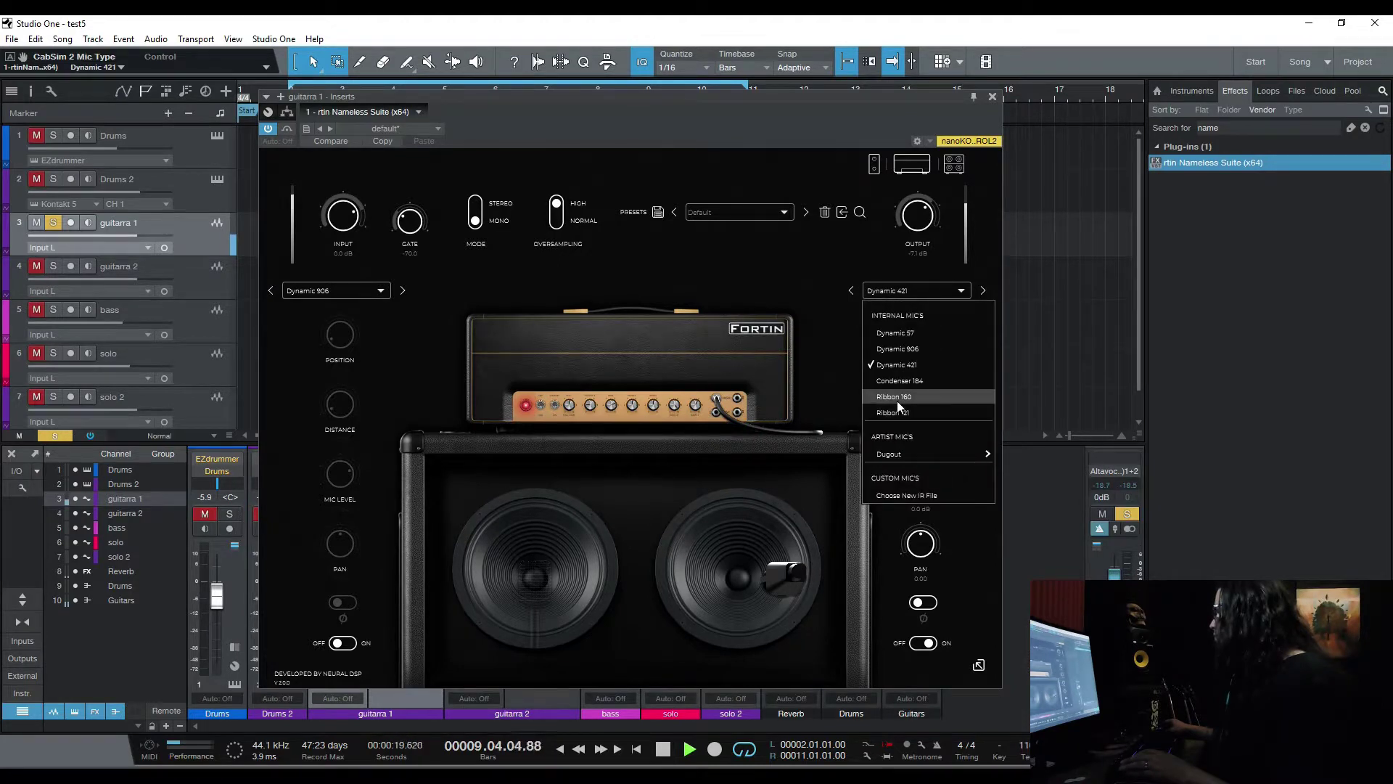
pyautogui.click(897, 400)
pyautogui.moveTo(791, 574)
pyautogui.mouseDown()
pyautogui.moveTo(832, 572)
pyautogui.moveTo(835, 633)
pyautogui.moveTo(741, 654)
pyautogui.moveTo(729, 577)
pyautogui.moveTo(807, 557)
pyautogui.mouseUp()
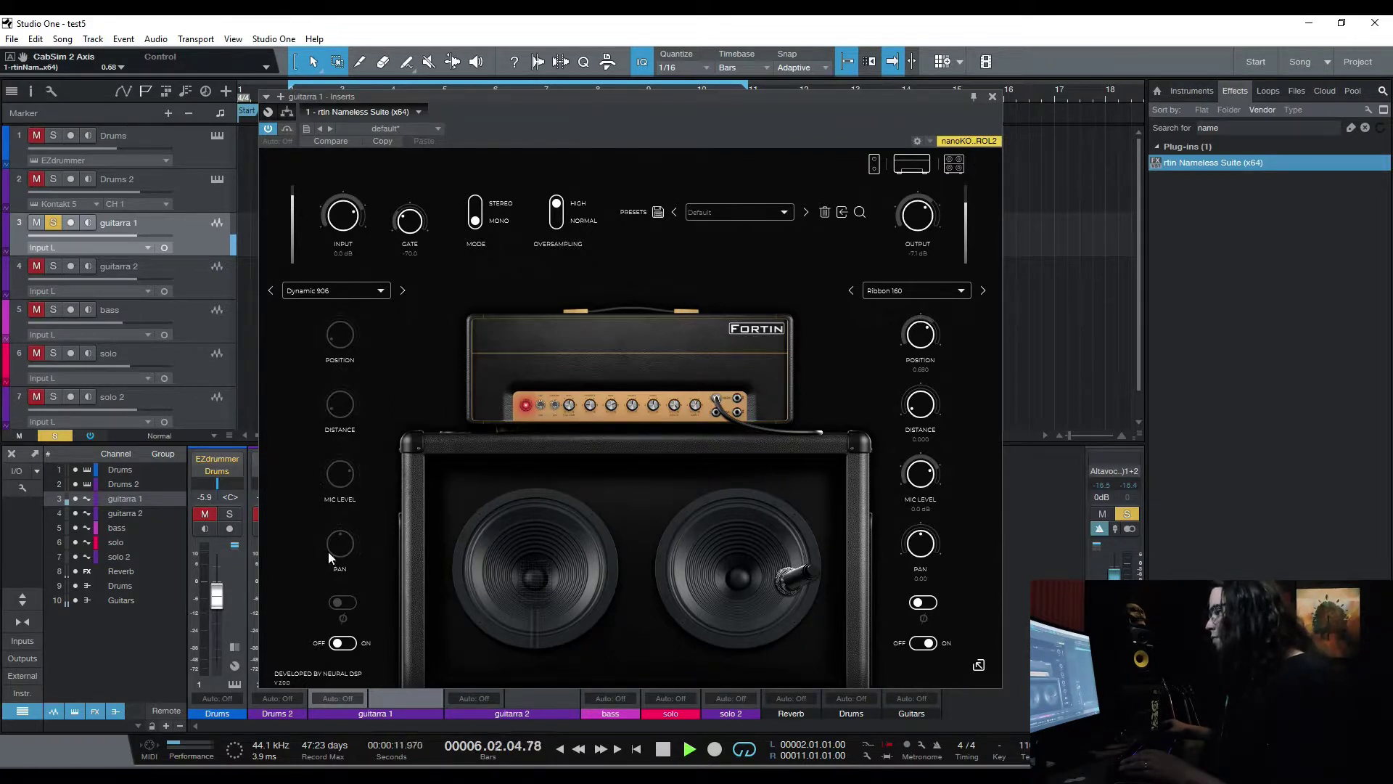
# Switch the first microphone back on and lower its level to -1.7 dB
pyautogui.click(351, 644)
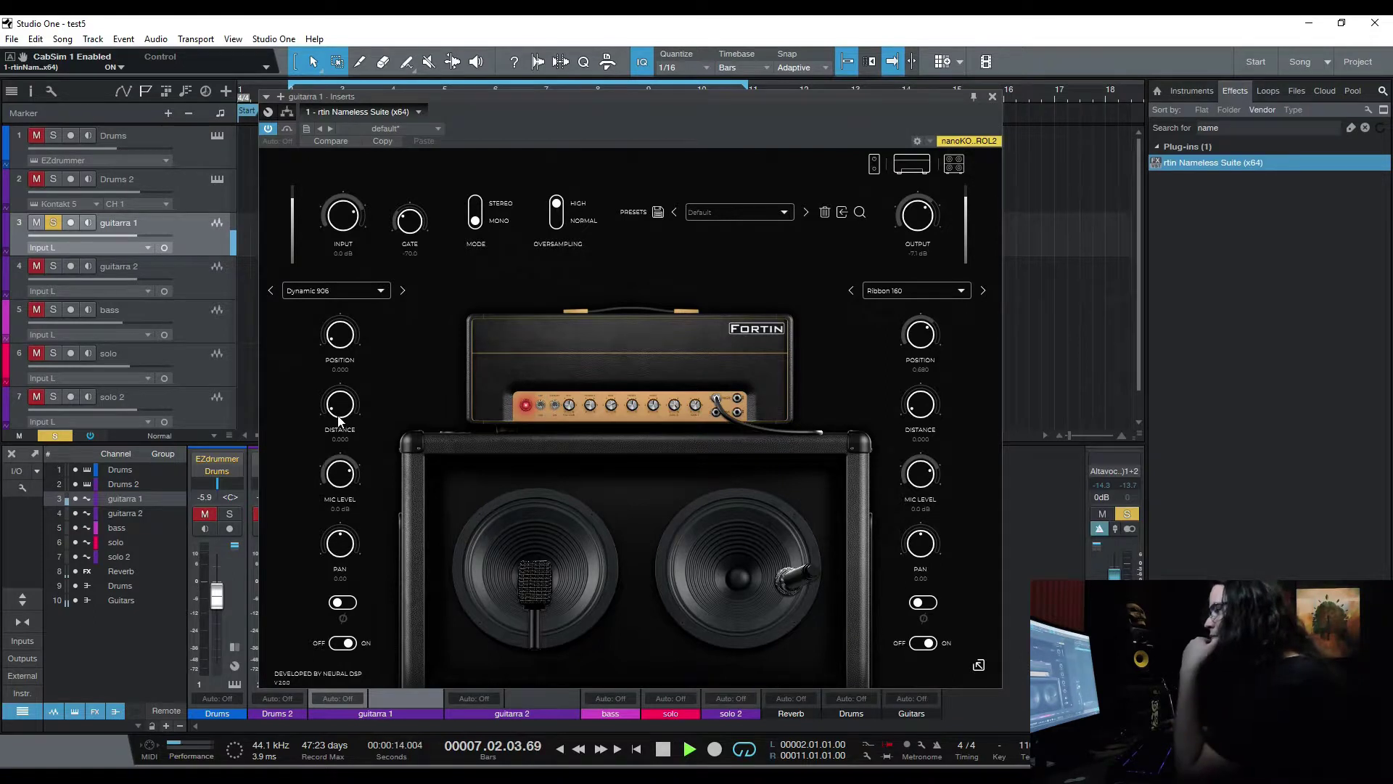
pyautogui.moveTo(339, 475); pyautogui.dragTo(339, 483)
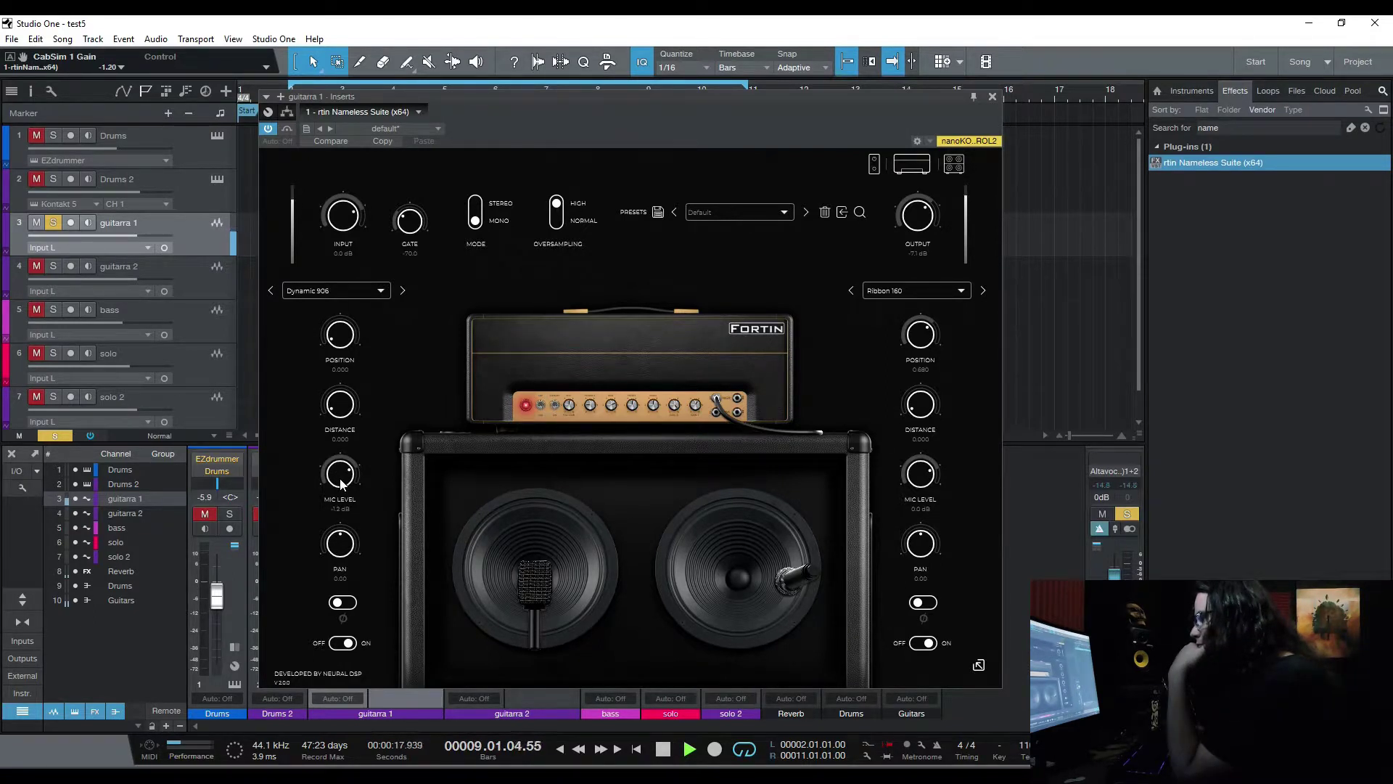
pyautogui.moveTo(338, 491); pyautogui.dragTo(337, 549)
pyautogui.moveTo(328, 500); pyautogui.dragTo(328, 499)
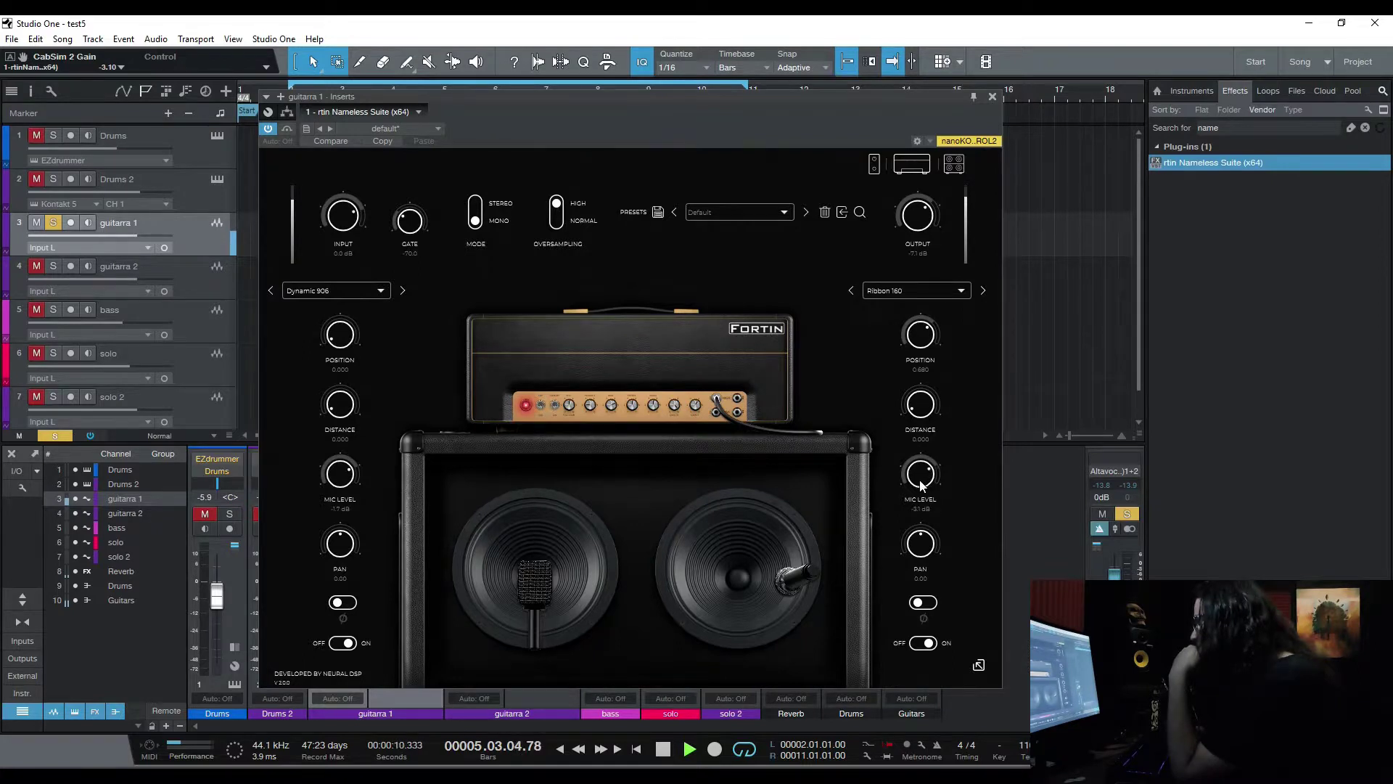
# Set the second microphone's level to about -0.5 dB and its position to 0.65, and stop playback
pyautogui.moveTo(912, 510); pyautogui.dragTo(918, 488)
pyautogui.moveTo(783, 587); pyautogui.dragTo(773, 586)
pyautogui.click(664, 749)
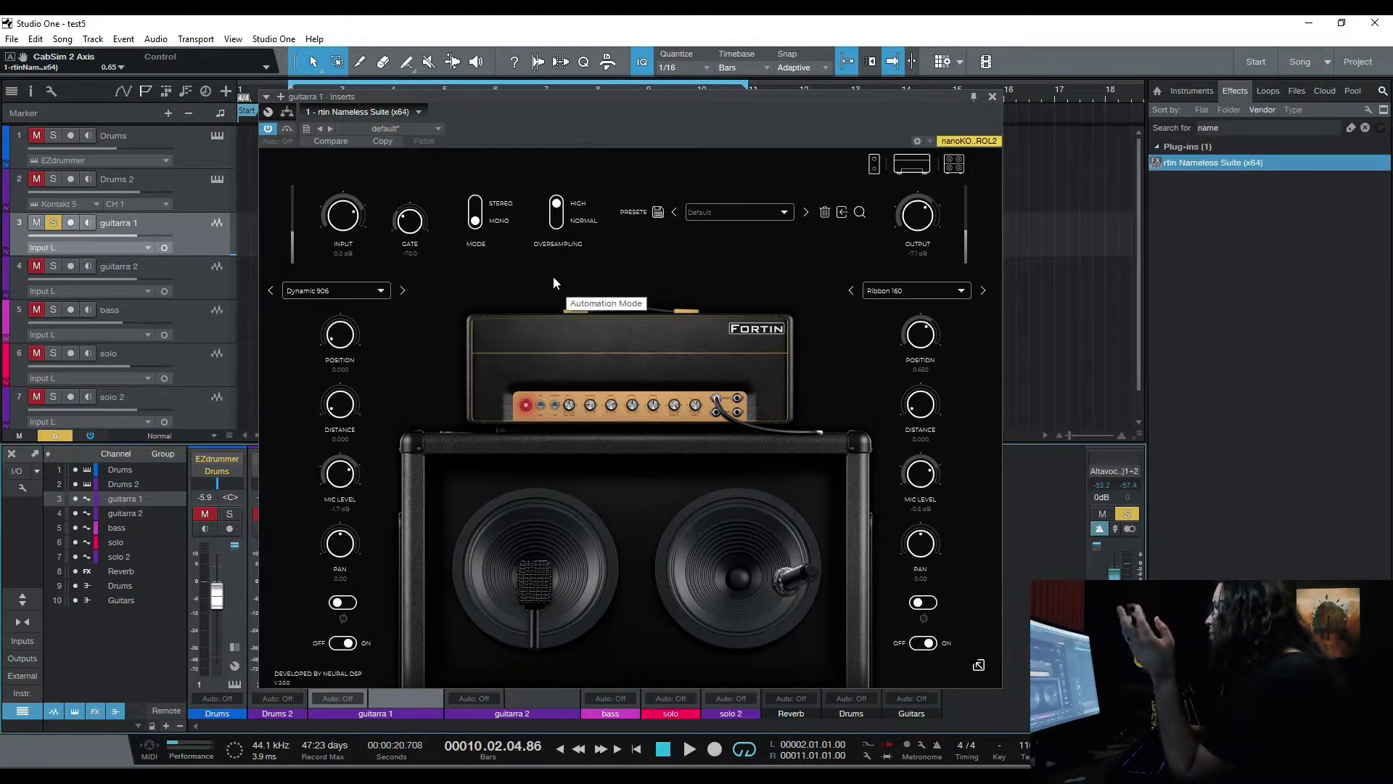
# Bring up the plug-in's pedals and set the Grind pedal's boost amount to 0.35 during playback
pyautogui.click(874, 171)
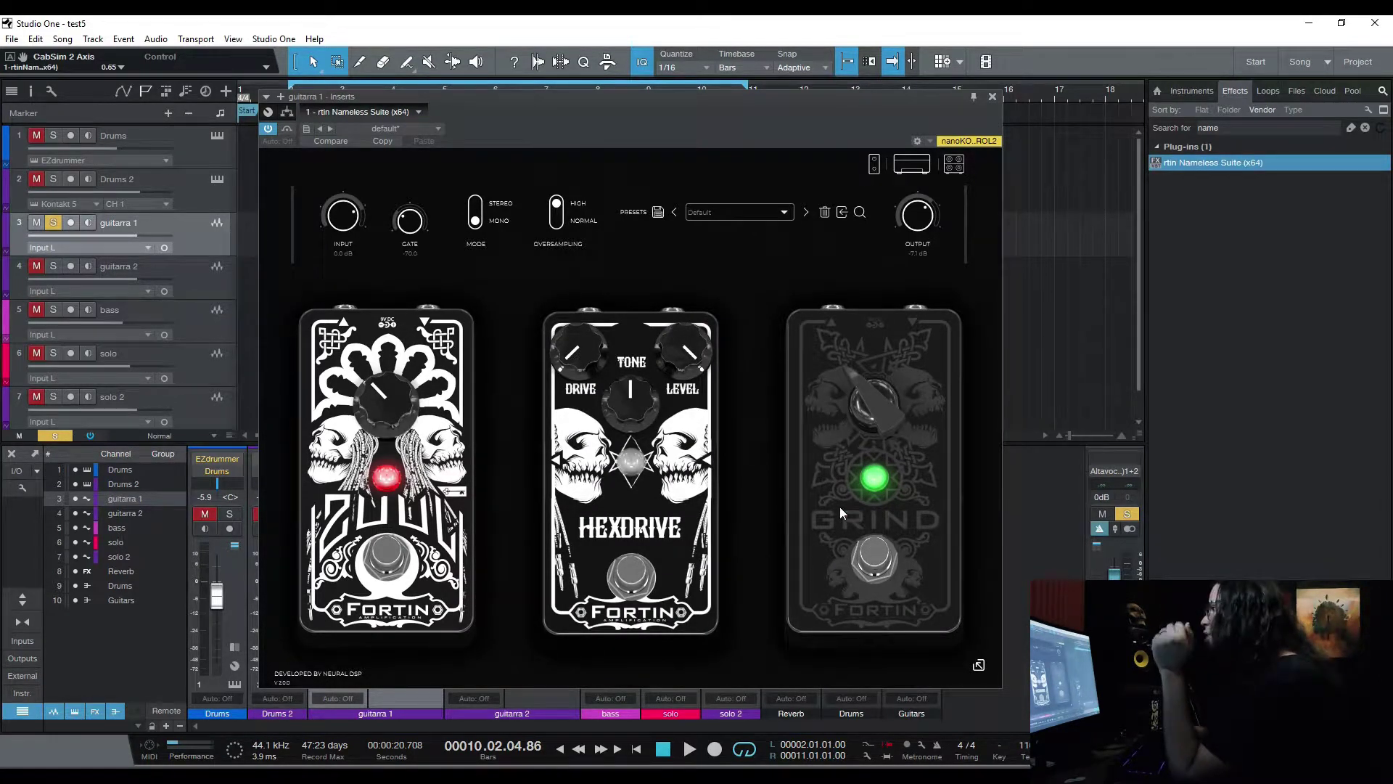
pyautogui.click(690, 750)
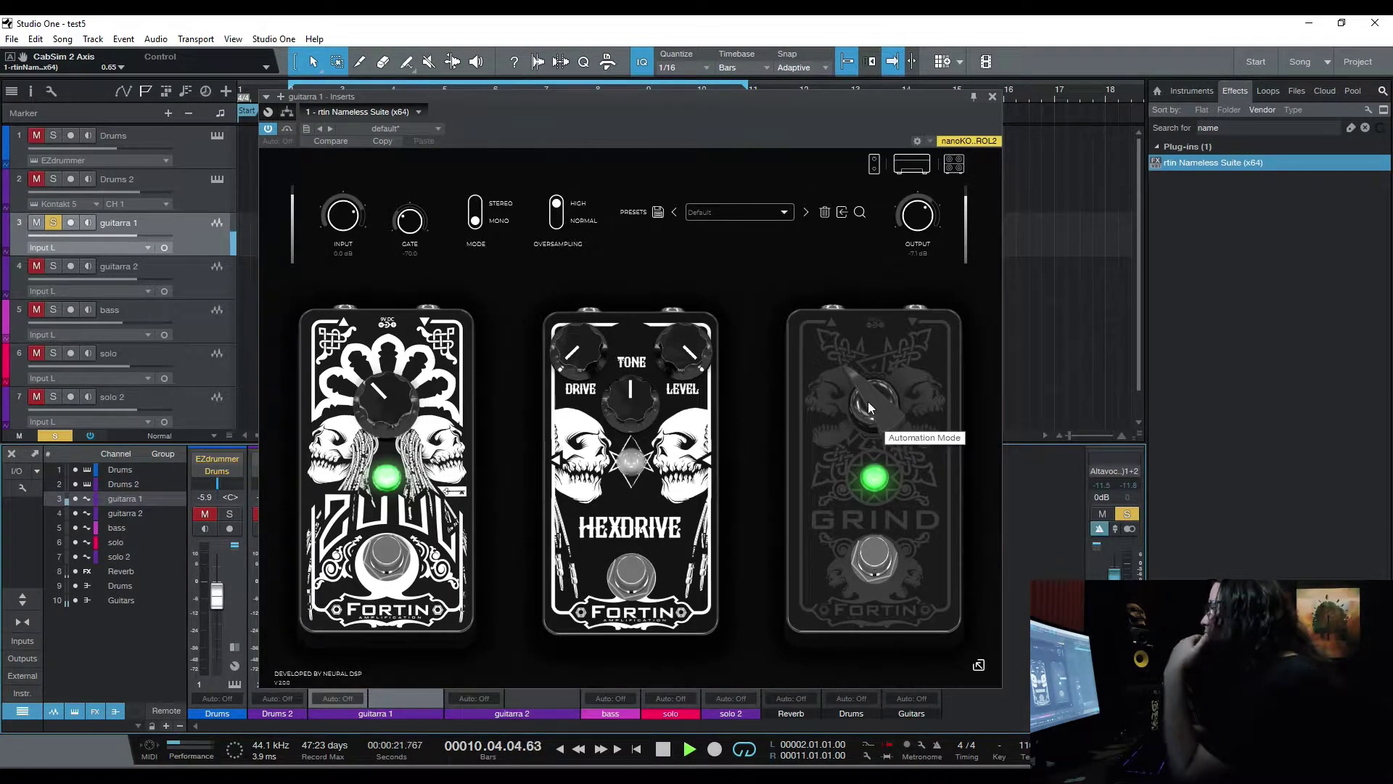
pyautogui.moveTo(872, 403); pyautogui.dragTo(865, 479)
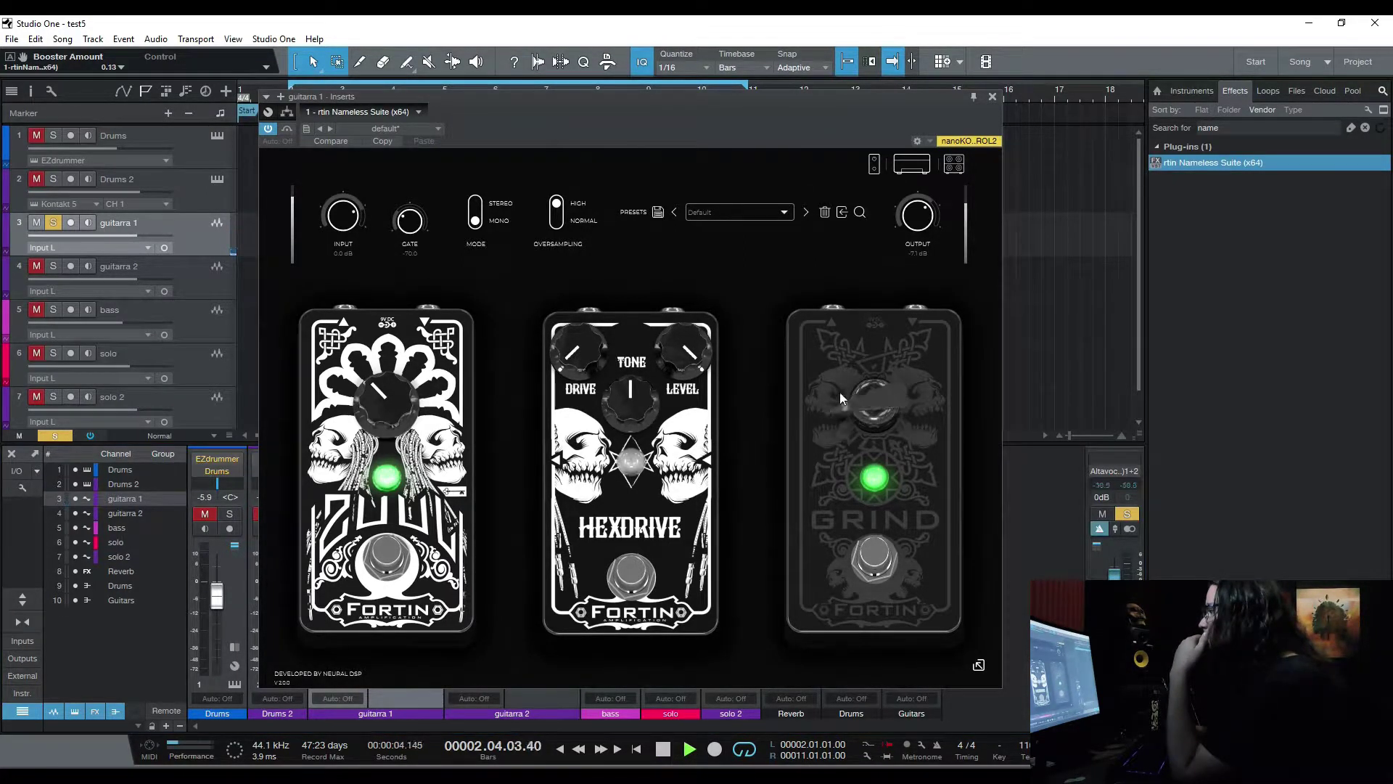
pyautogui.moveTo(877, 331); pyautogui.dragTo(852, 392)
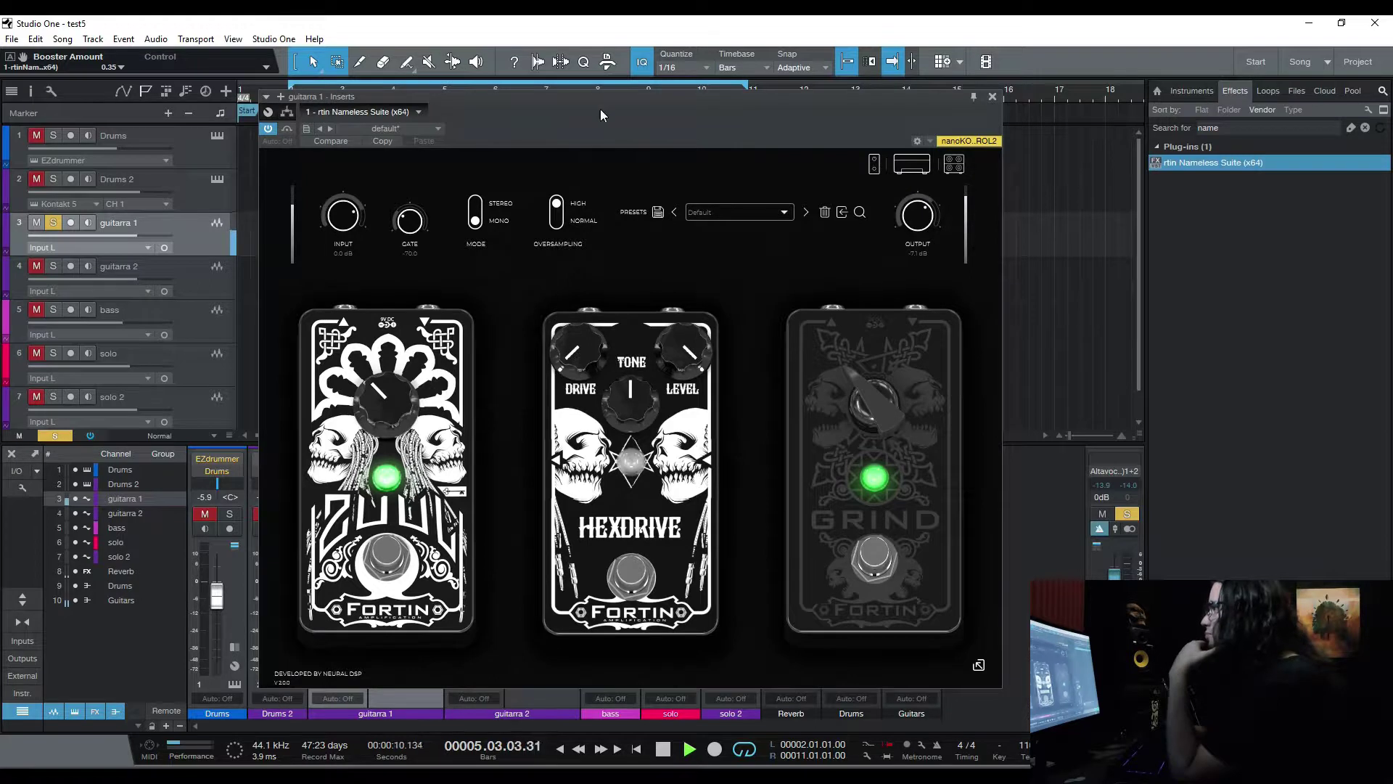
# Stop playback, move the plug-in window clear of the timeline, and place the playhead near the end of bar 9
pyautogui.moveTo(600, 109); pyautogui.dragTo(764, 123)
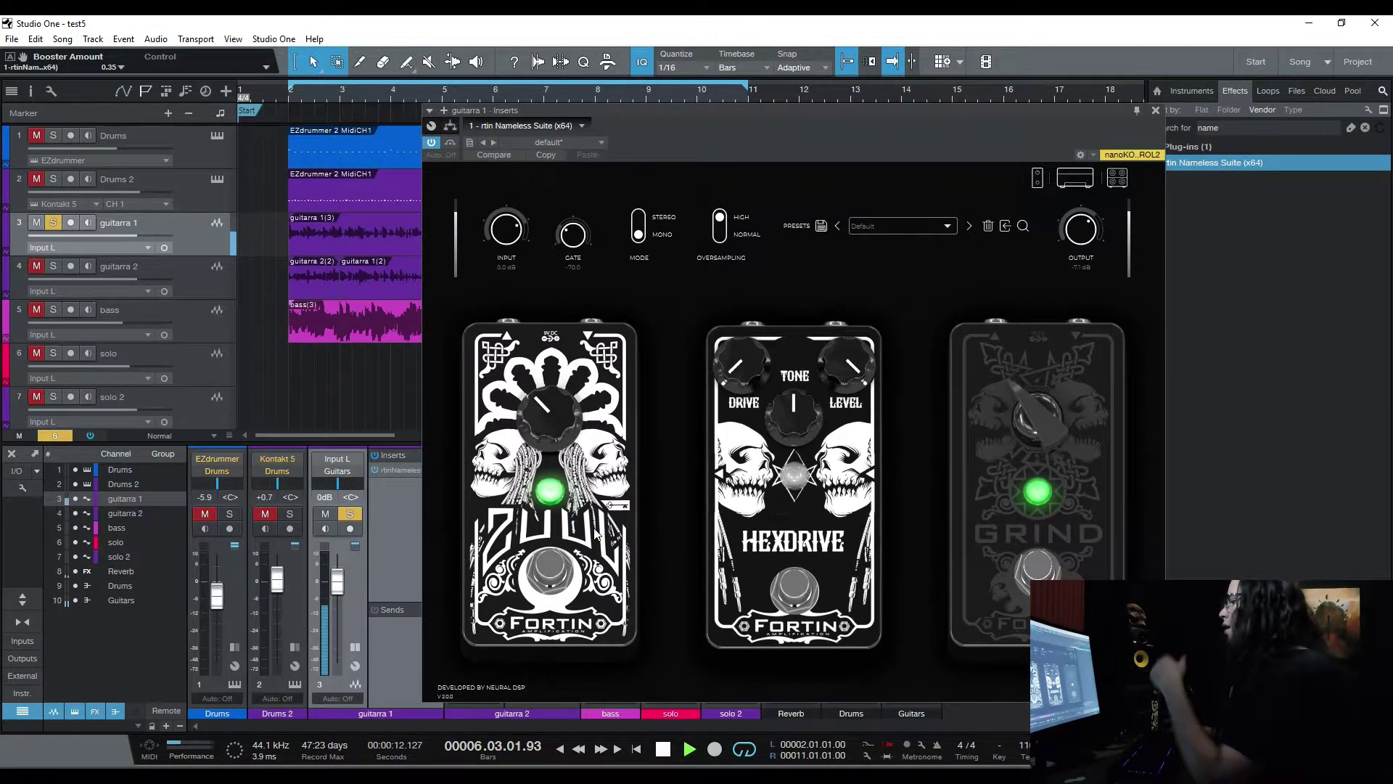
pyautogui.click(662, 749)
pyautogui.moveTo(644, 156); pyautogui.dragTo(645, 251)
pyautogui.click(686, 98)
pyautogui.moveTo(738, 206); pyautogui.dragTo(734, 158)
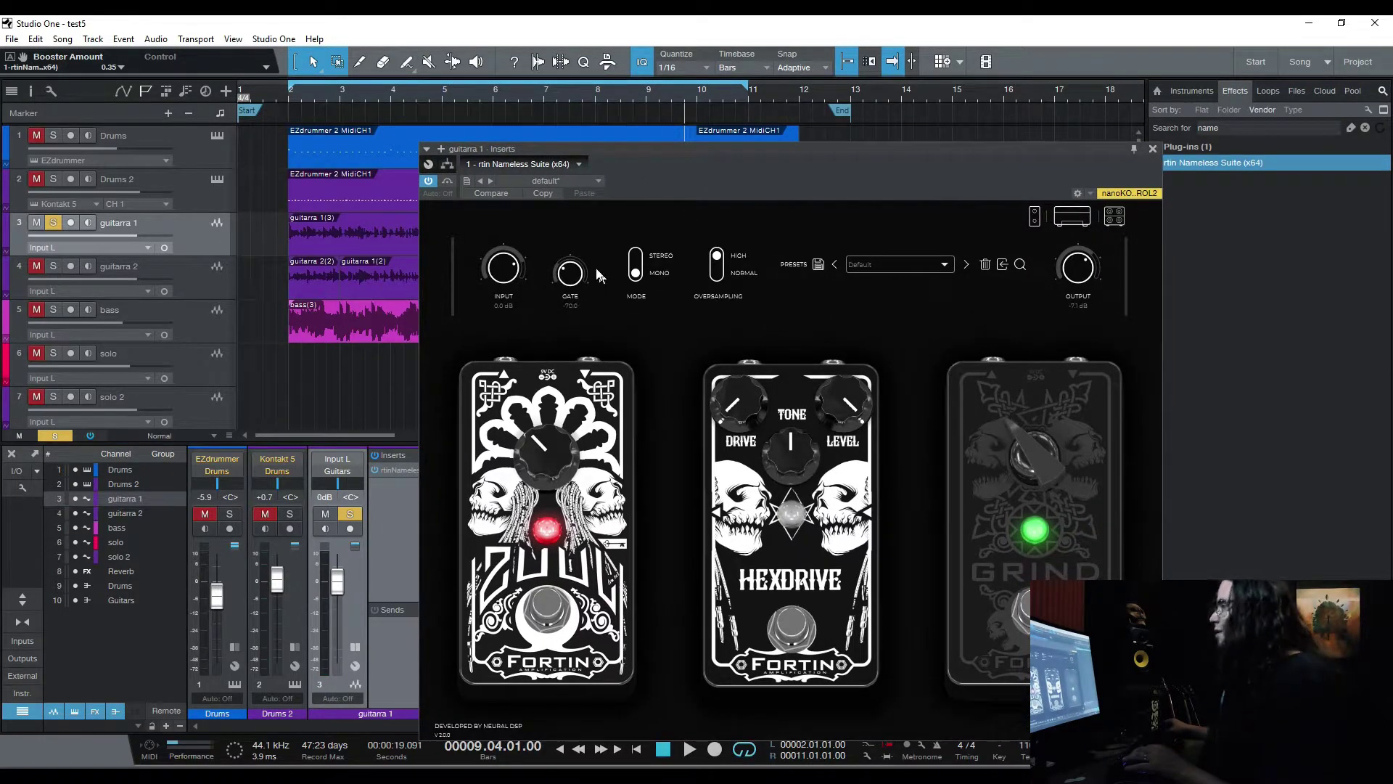
# Raise the plug-in's gate threshold to about -42 during playback, replaying the passage near the end of bar 9
pyautogui.click(690, 749)
pyautogui.moveTo(570, 279); pyautogui.dragTo(572, 271)
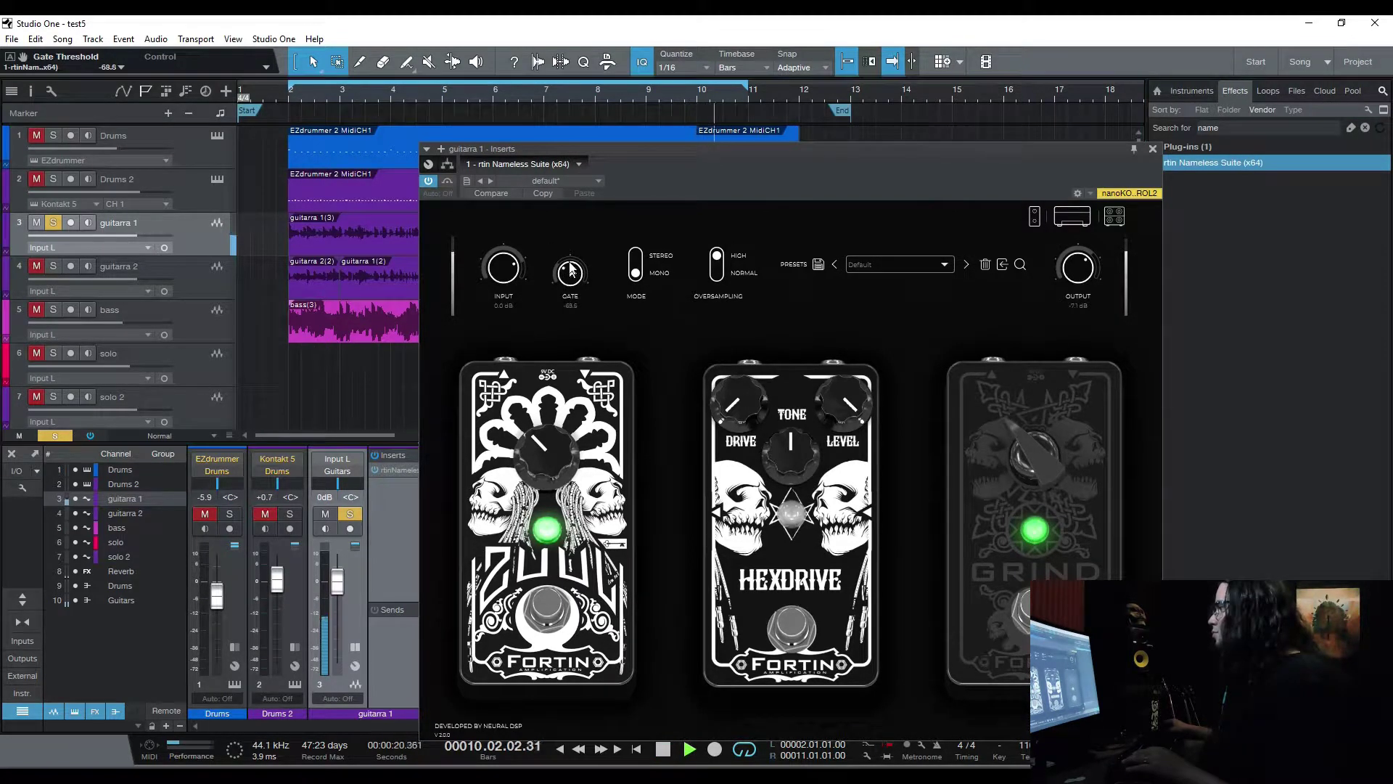
pyautogui.click(683, 107)
# Set the Zuul pedal's amount to 0.63 while replaying the end of the riff, and stop playback
pyautogui.moveTo(563, 458)
pyautogui.mouseDown()
pyautogui.moveTo(543, 429)
pyautogui.moveTo(538, 456)
pyautogui.mouseUp()
pyautogui.click(686, 98)
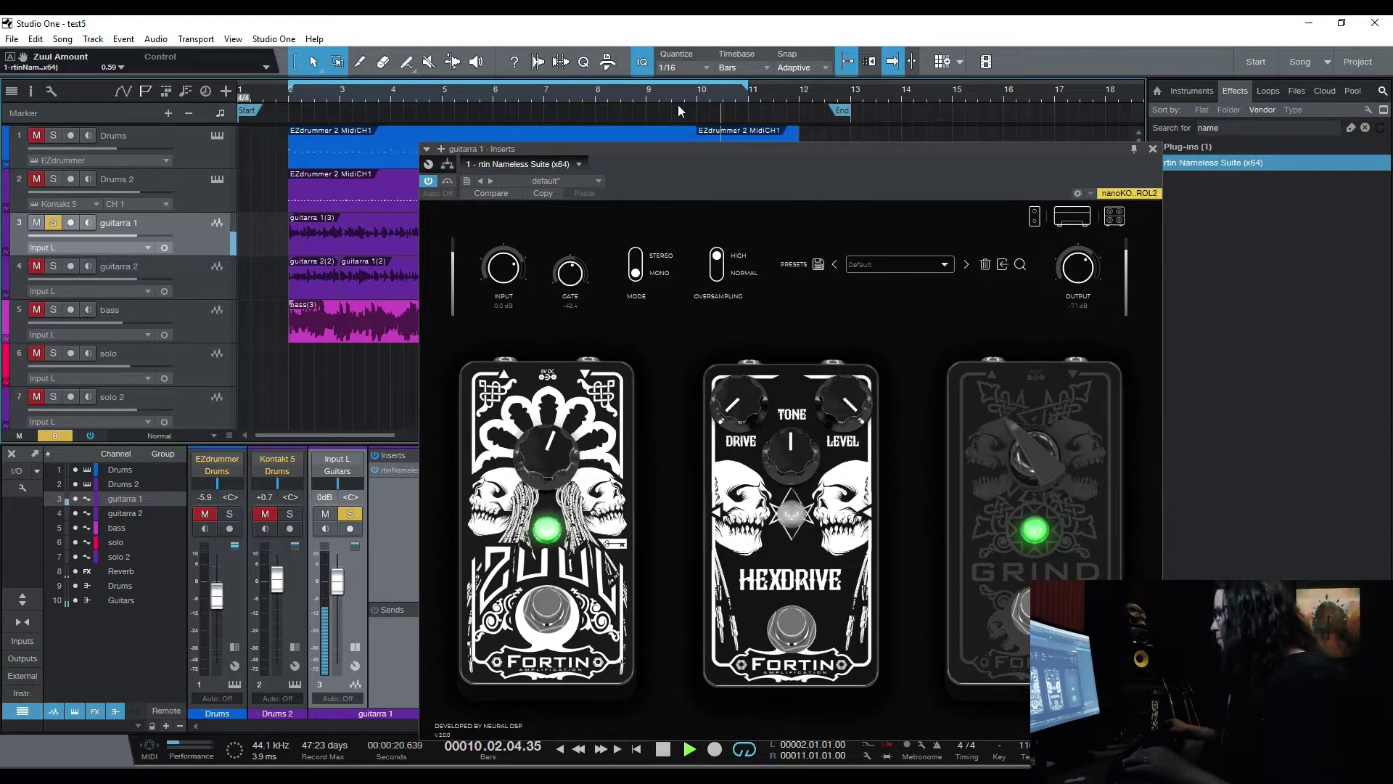
pyautogui.moveTo(531, 456); pyautogui.dragTo(533, 450)
pyautogui.click(686, 90)
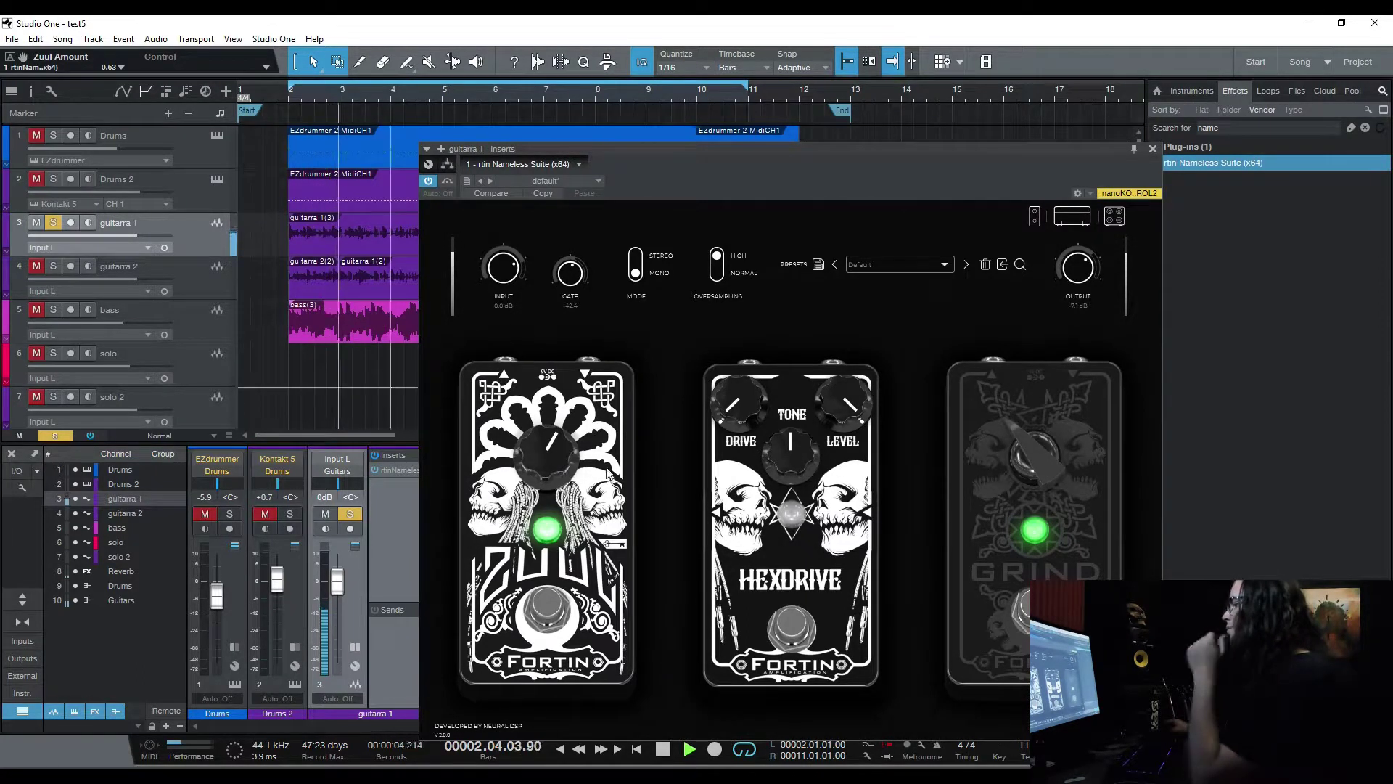
pyautogui.click(663, 749)
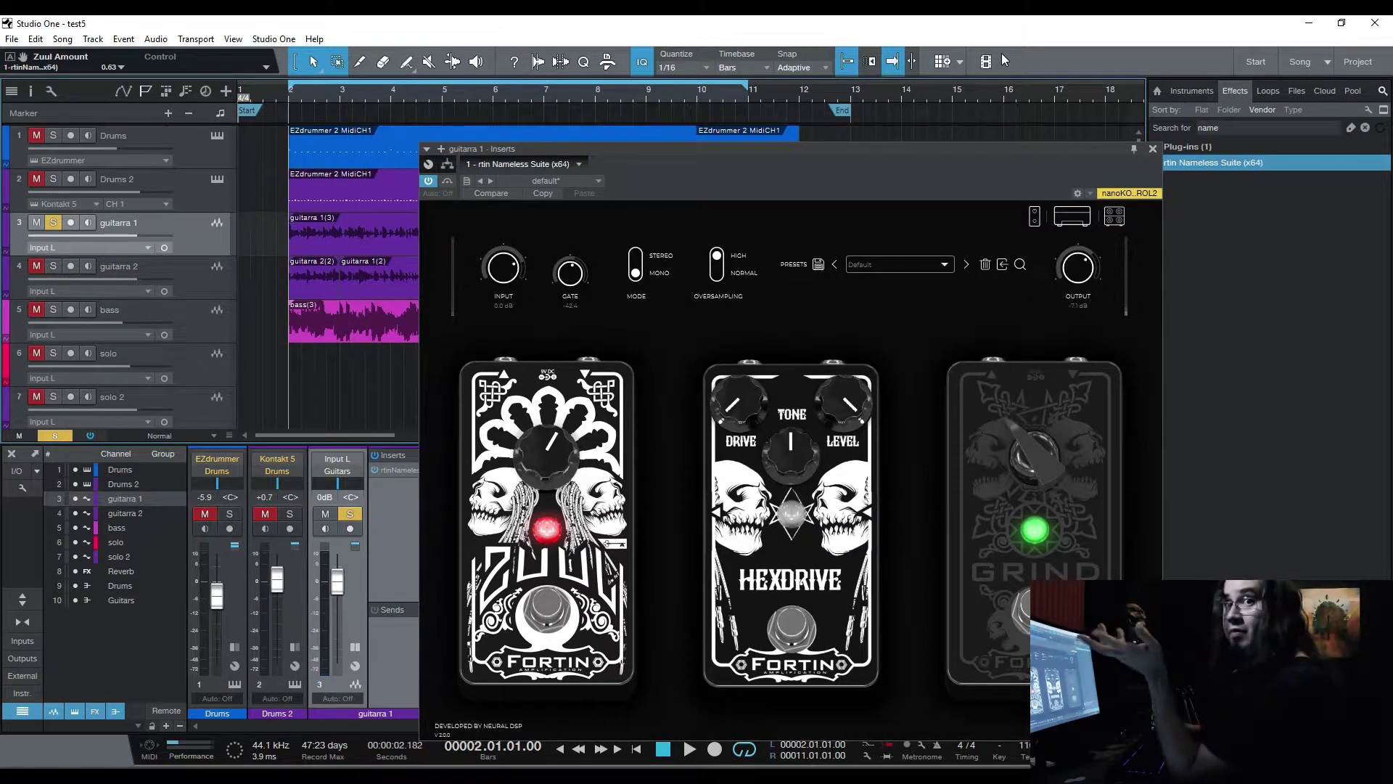
# Bring up the amp head, try its Bass knob and set Gain 1 to 0.50 during playback, and stop playback
pyautogui.click(1071, 216)
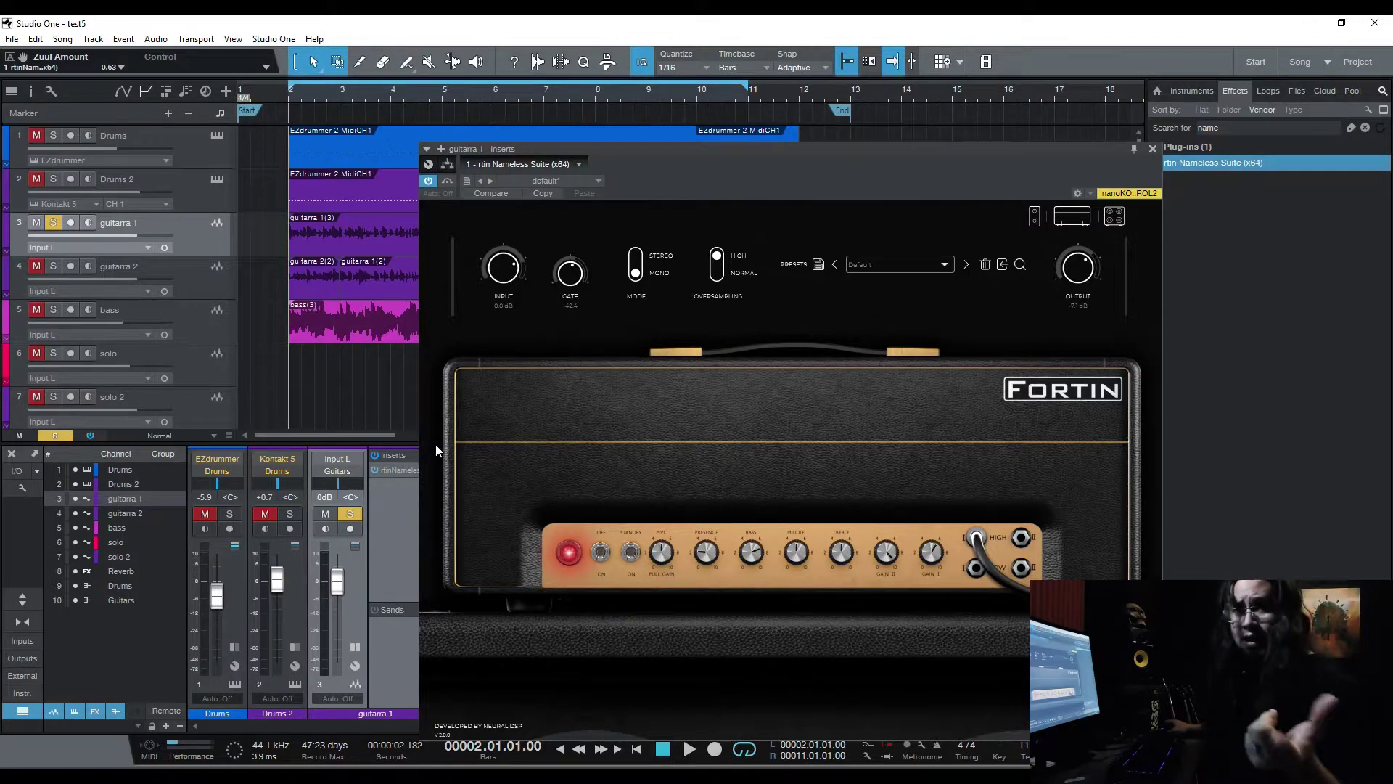
pyautogui.click(686, 756)
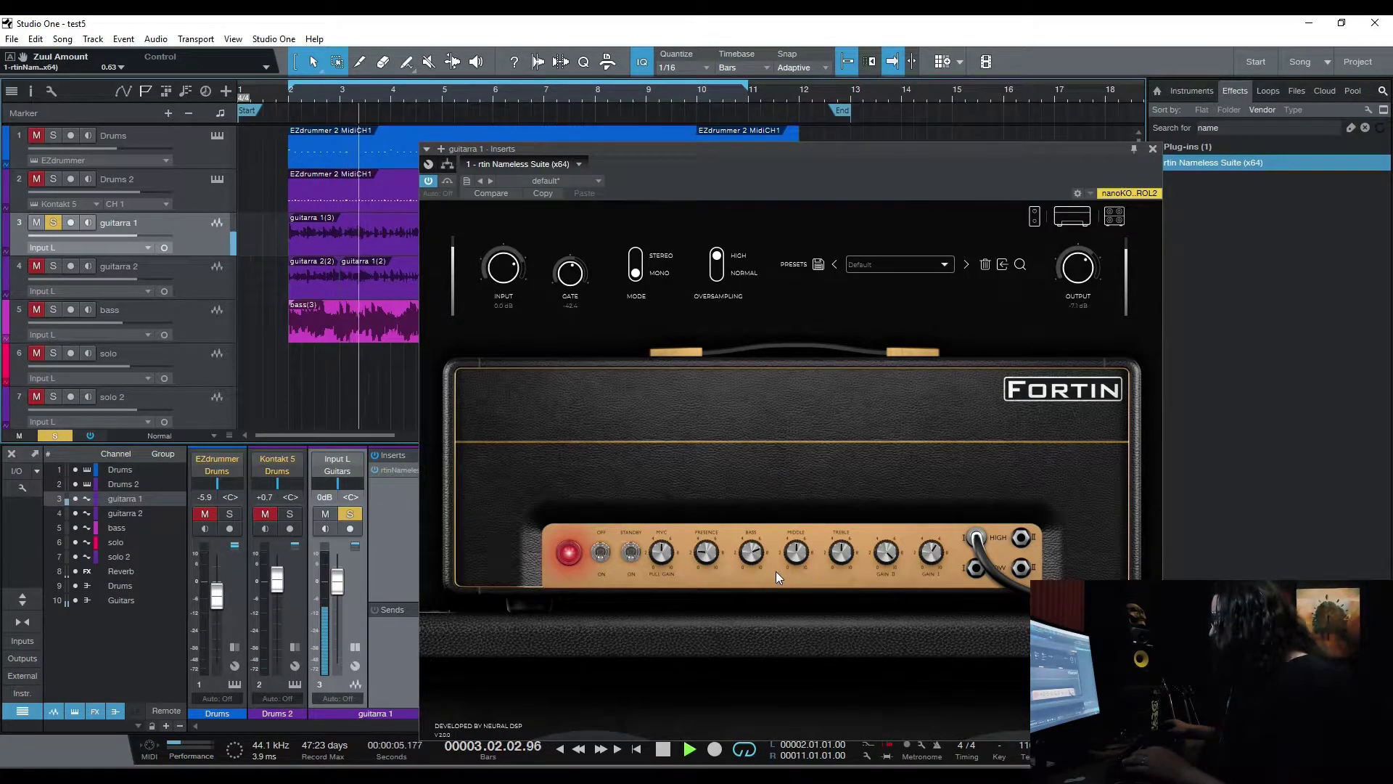
pyautogui.moveTo(754, 555); pyautogui.dragTo(742, 723)
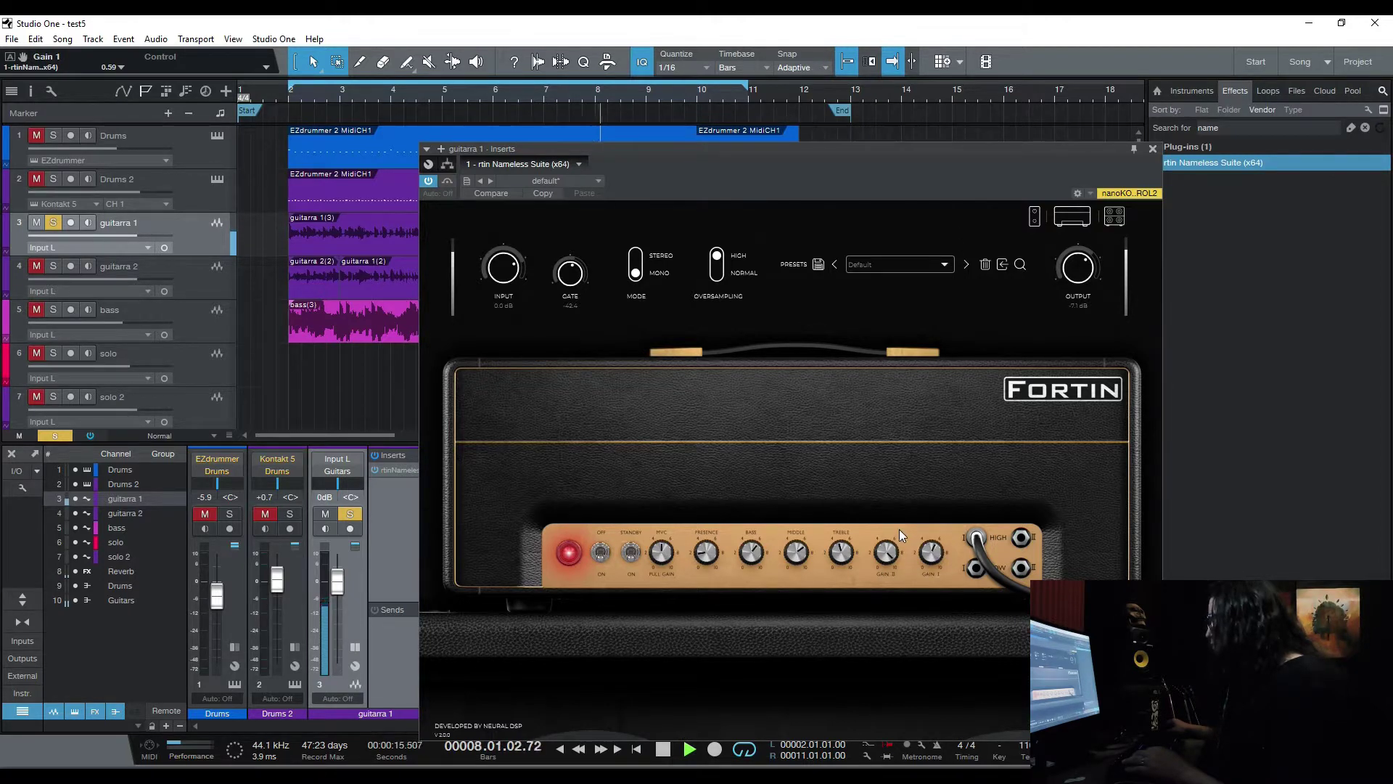
pyautogui.click(663, 751)
# Copy the amp plug-in to guitarra 2, pan the two guitars hard left and right, and solo guitarra 2 as well
pyautogui.moveTo(811, 164); pyautogui.dragTo(1146, 182)
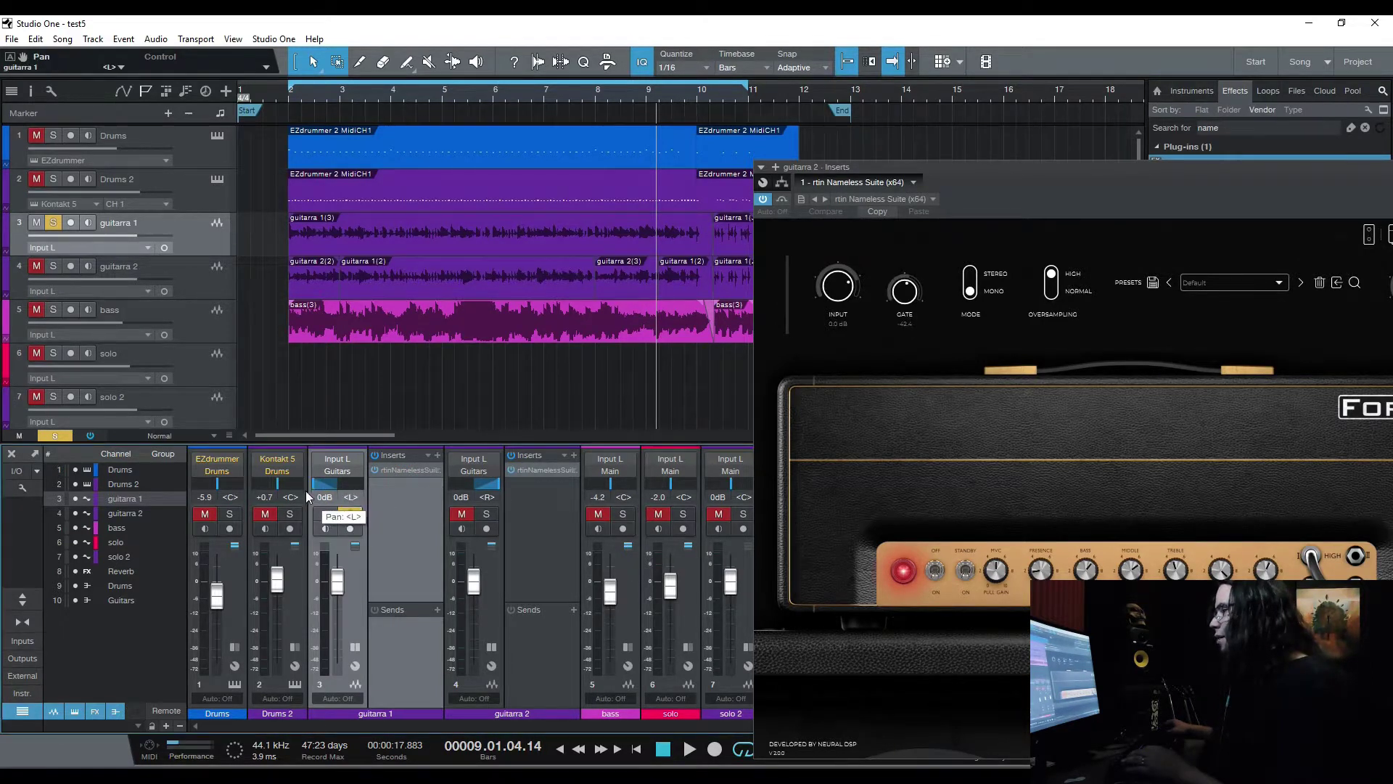
pyautogui.click(486, 515)
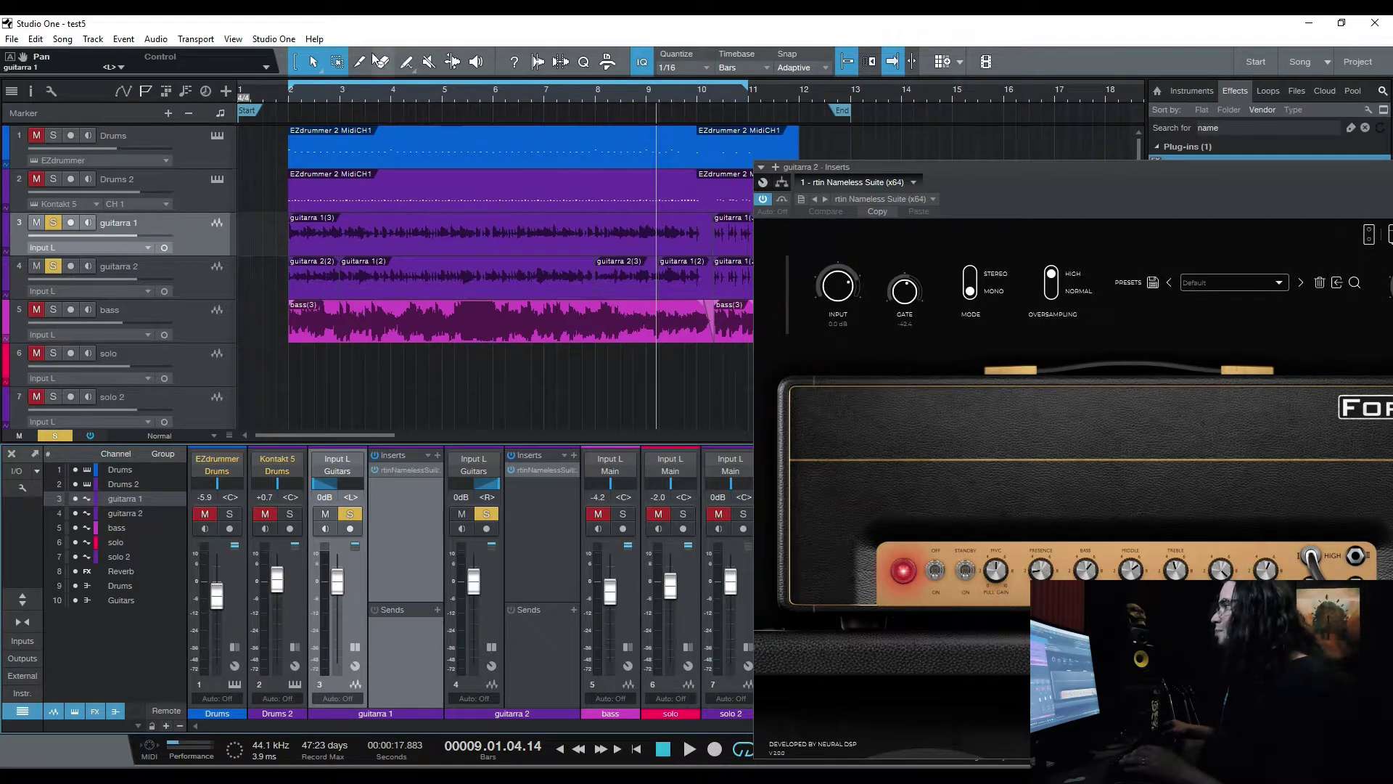
# Play both soloed guitars together from bar 2, close the guitarra 2 plug-in window, and stop playback
pyautogui.click(285, 99)
pyautogui.click(690, 750)
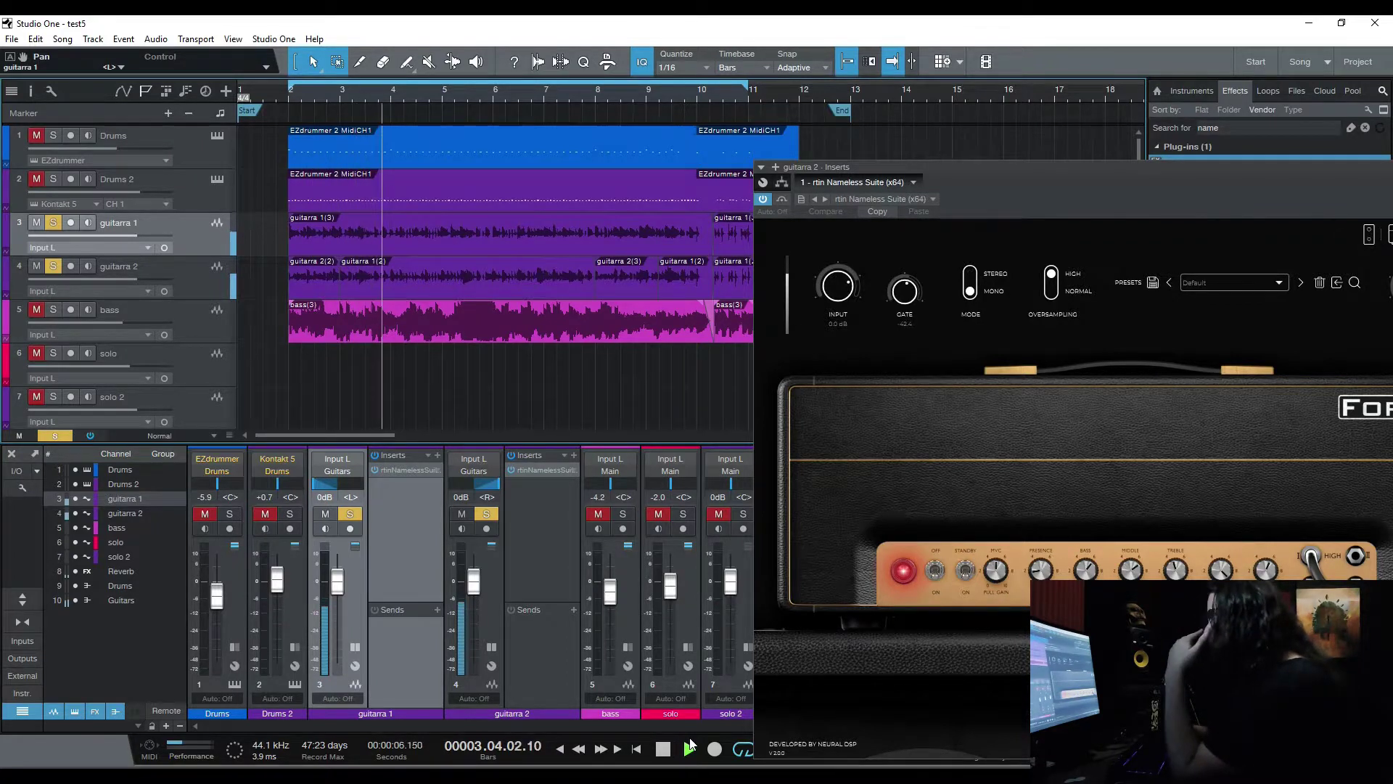
pyautogui.click(951, 200)
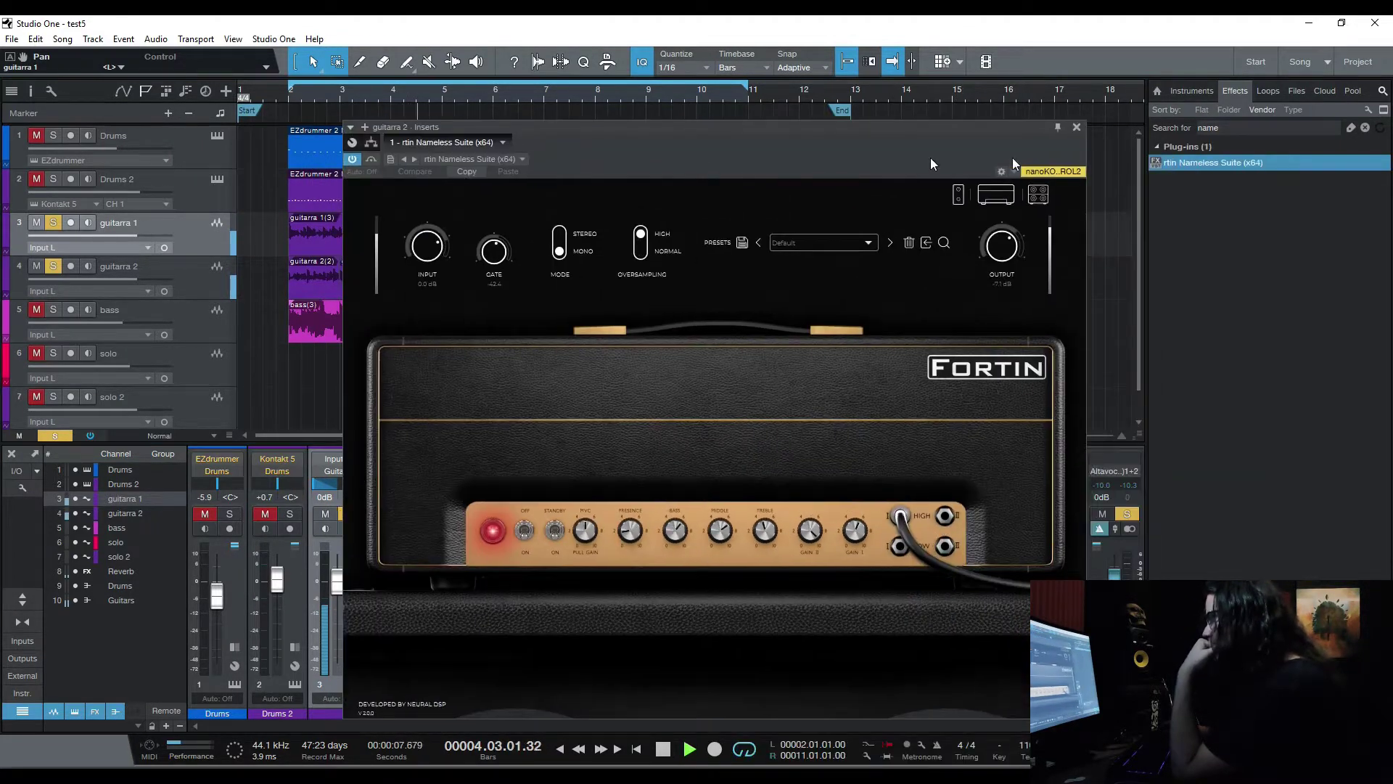
pyautogui.click(1076, 130)
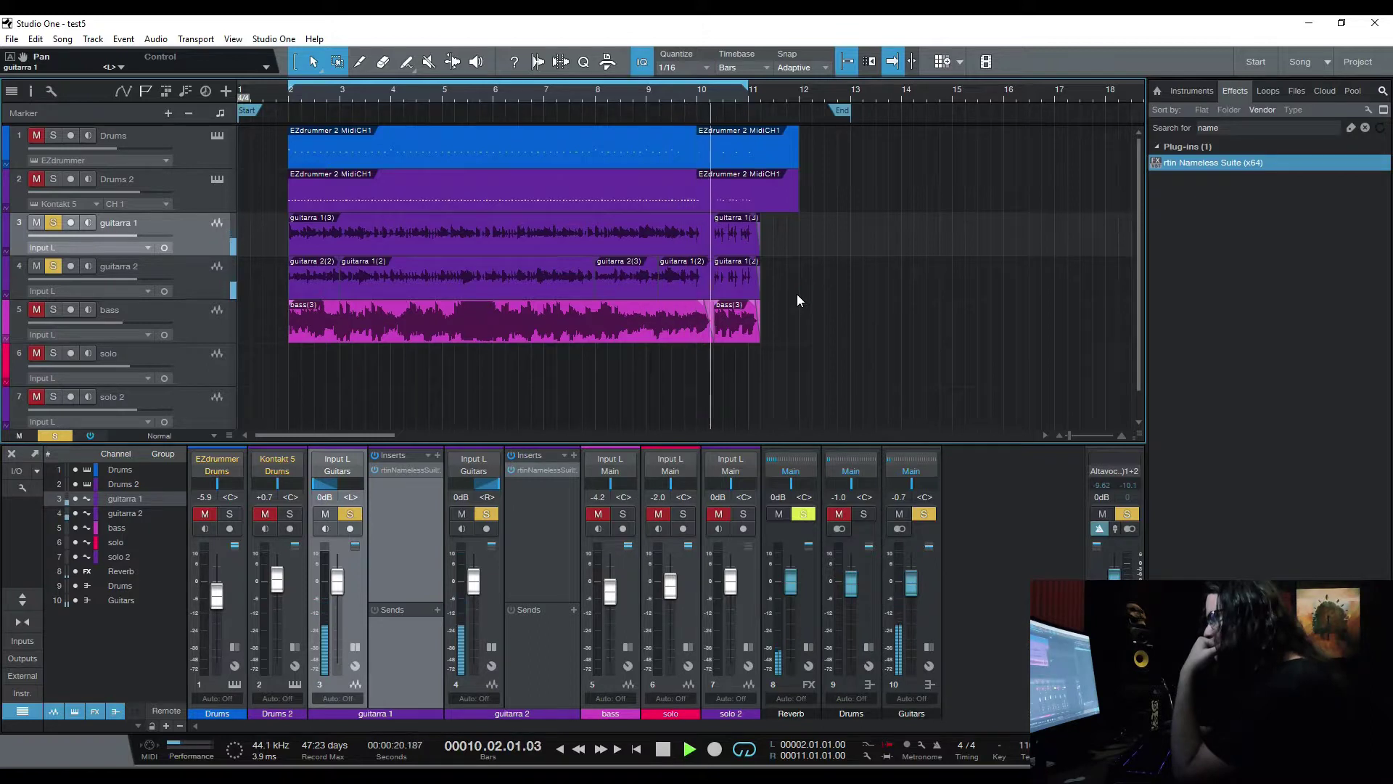
pyautogui.click(662, 749)
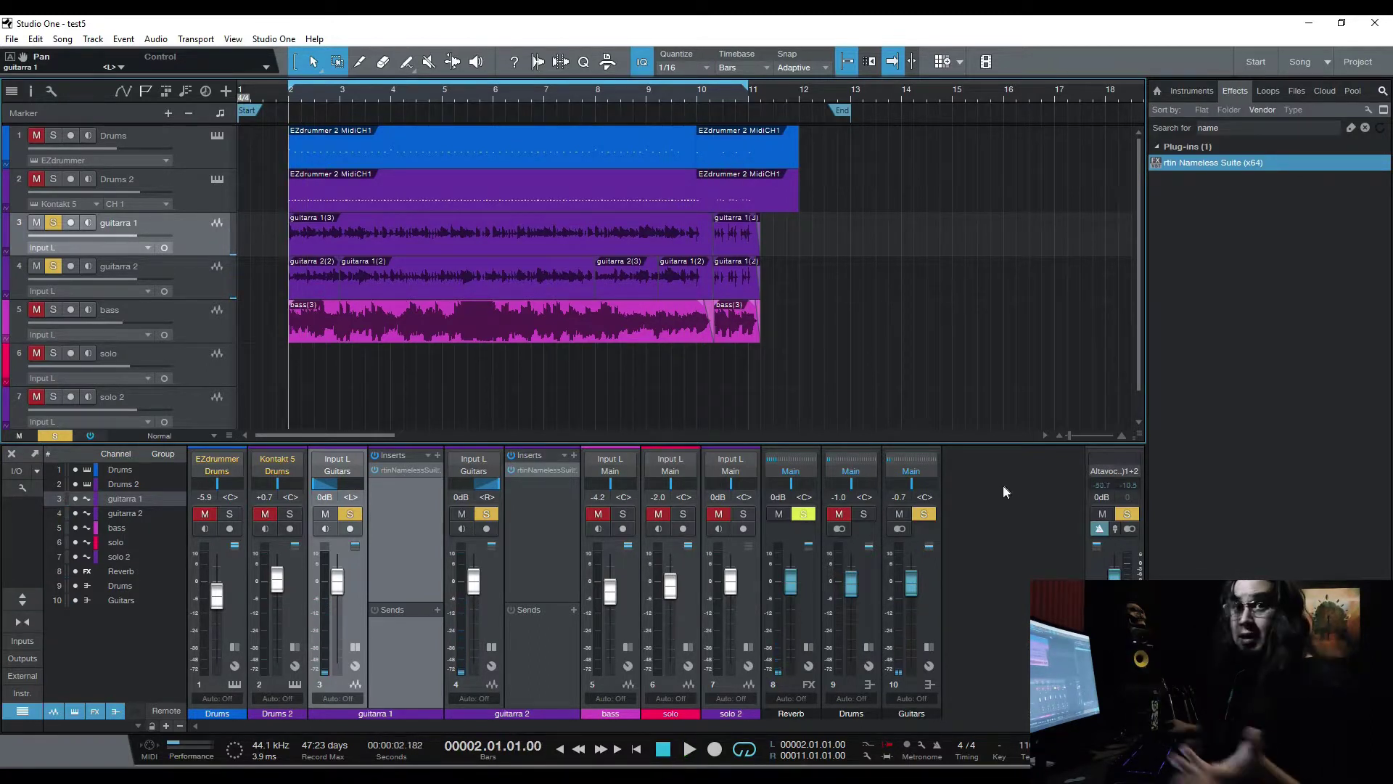
# Unsolo the guitars to play the full mix, raise the Guitars bus to +1.9 dB, and switch off looping before stopping playback
pyautogui.click(924, 513)
pyautogui.click(688, 752)
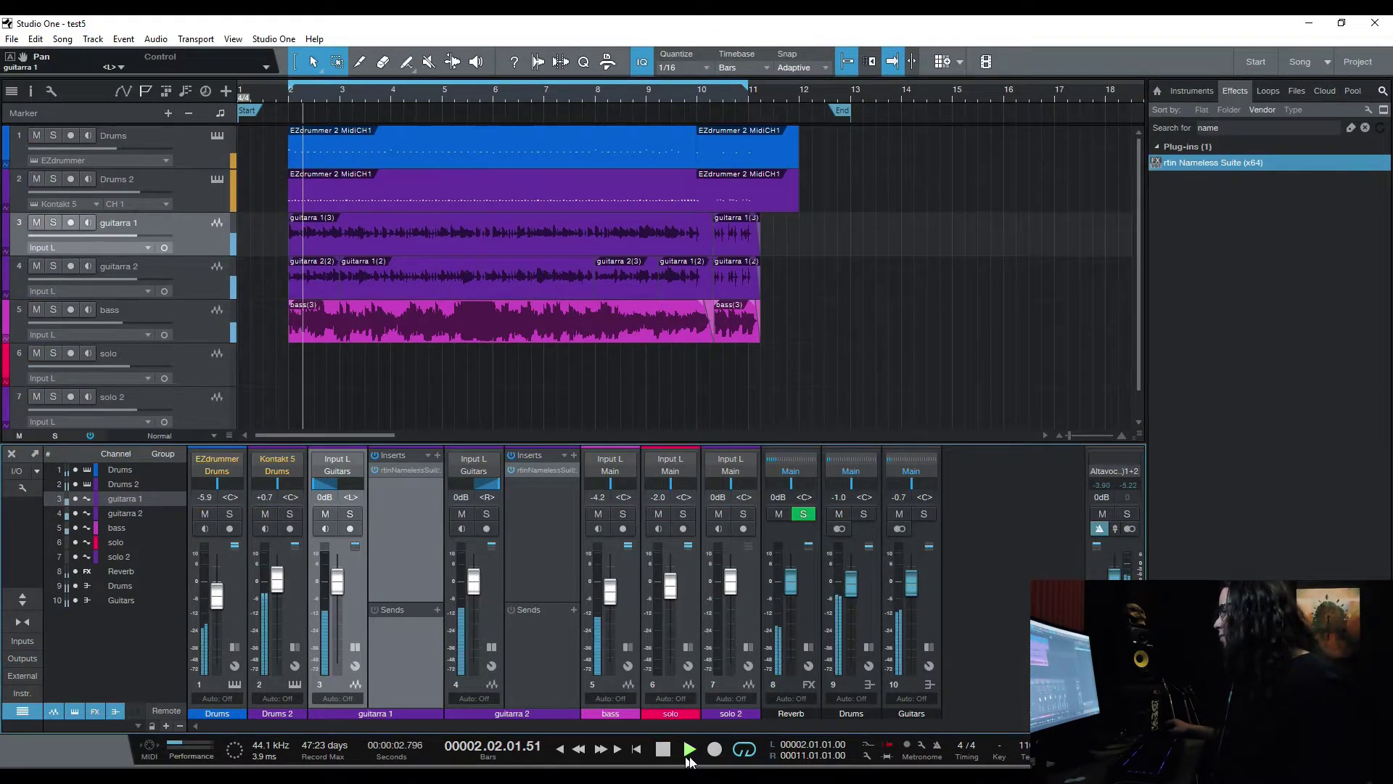
pyautogui.moveTo(912, 590); pyautogui.dragTo(916, 583)
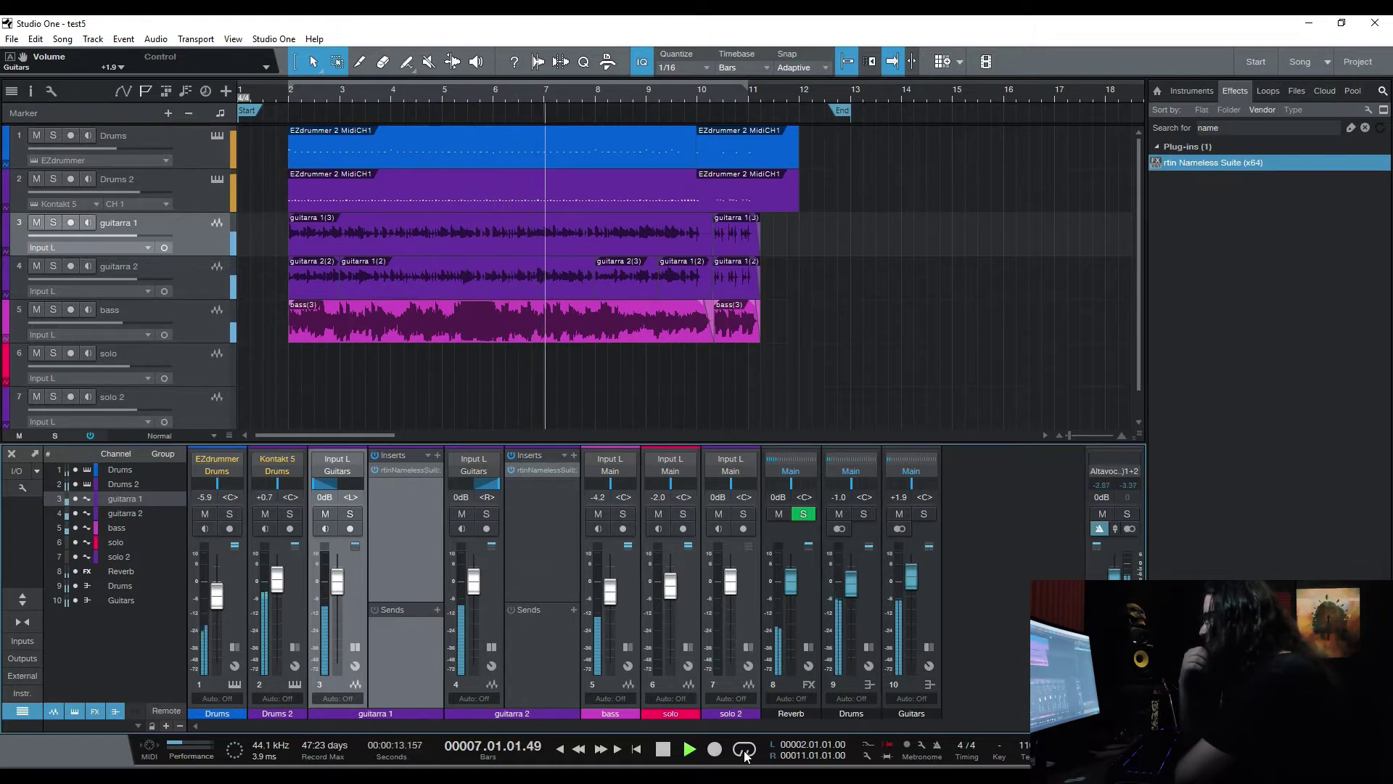
pyautogui.click(664, 751)
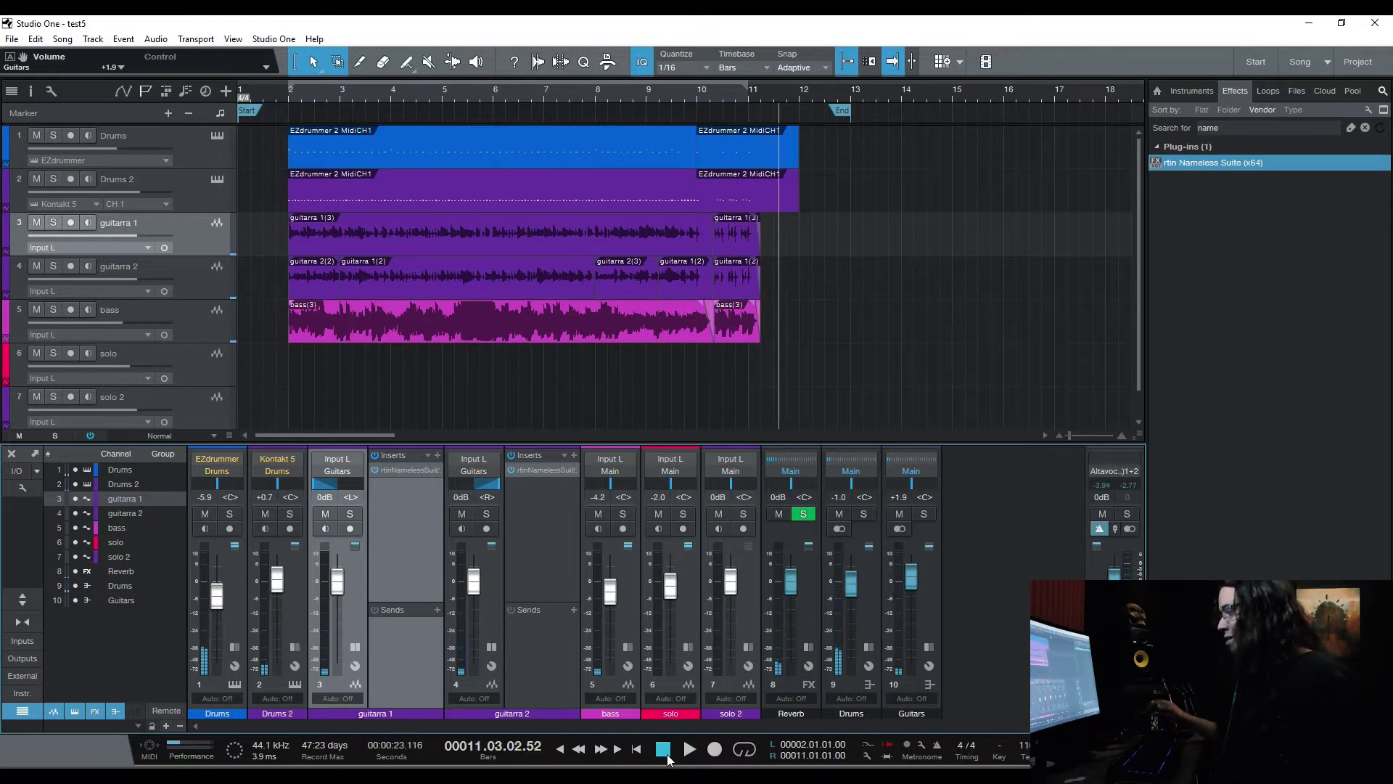